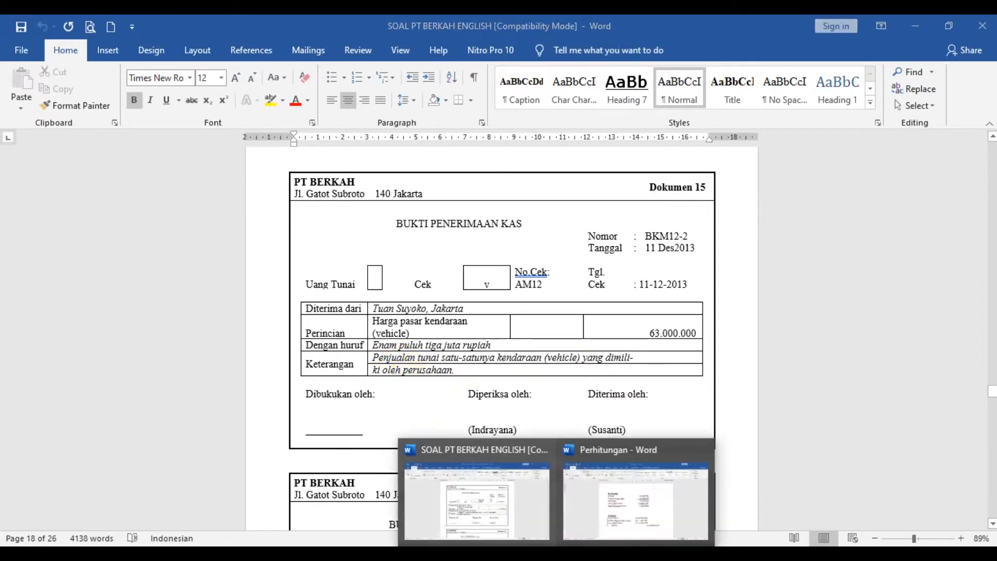
Switch to the Perhitungan document and review the vehicle sale calculation and its journal lines
click(606, 494)
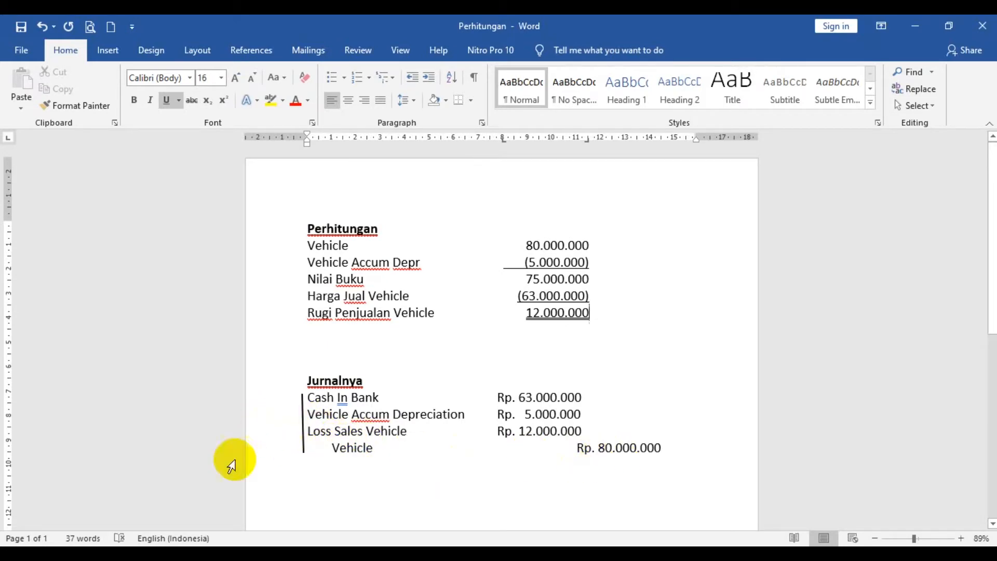
double_click(254, 401)
click(452, 447)
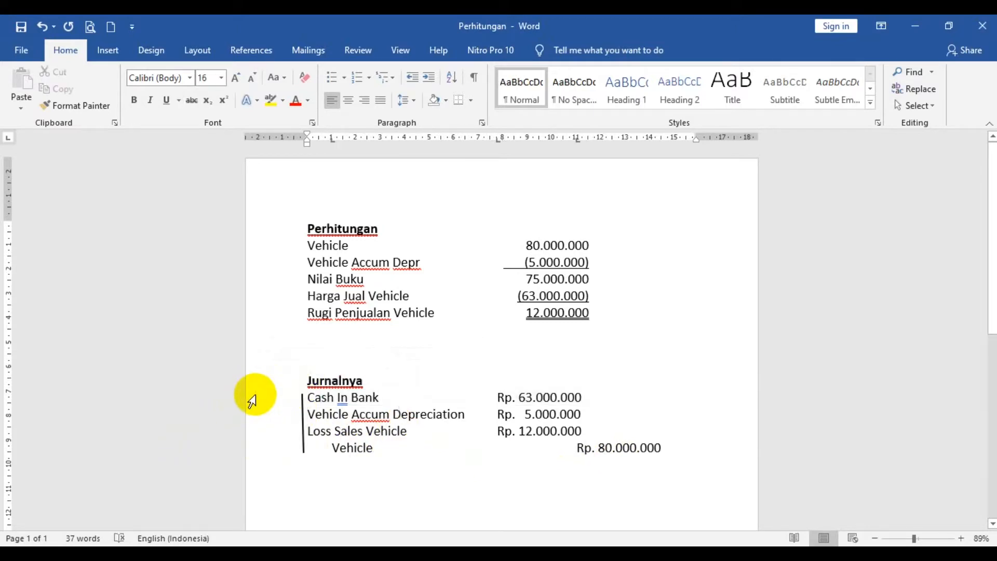
click(263, 401)
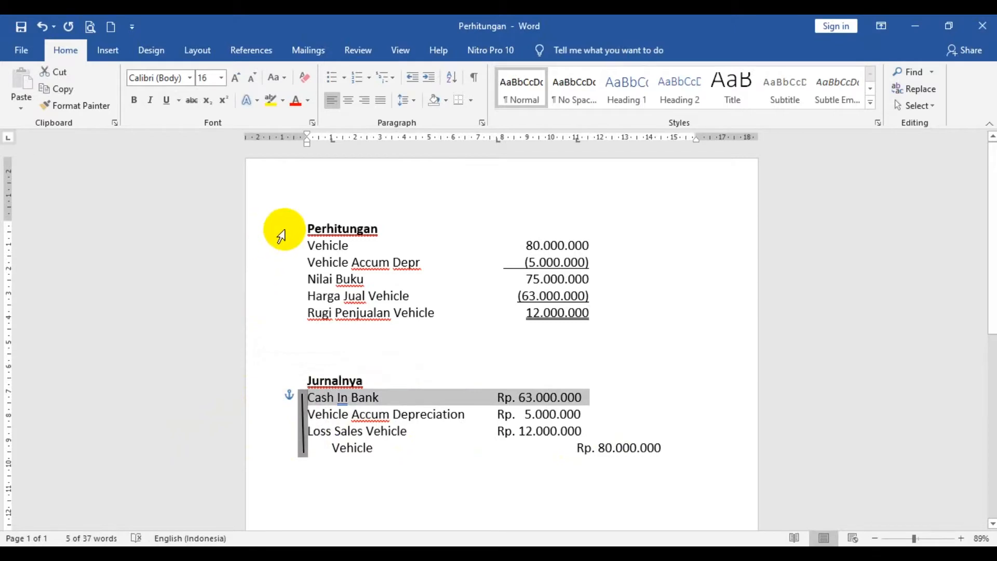
click(652, 387)
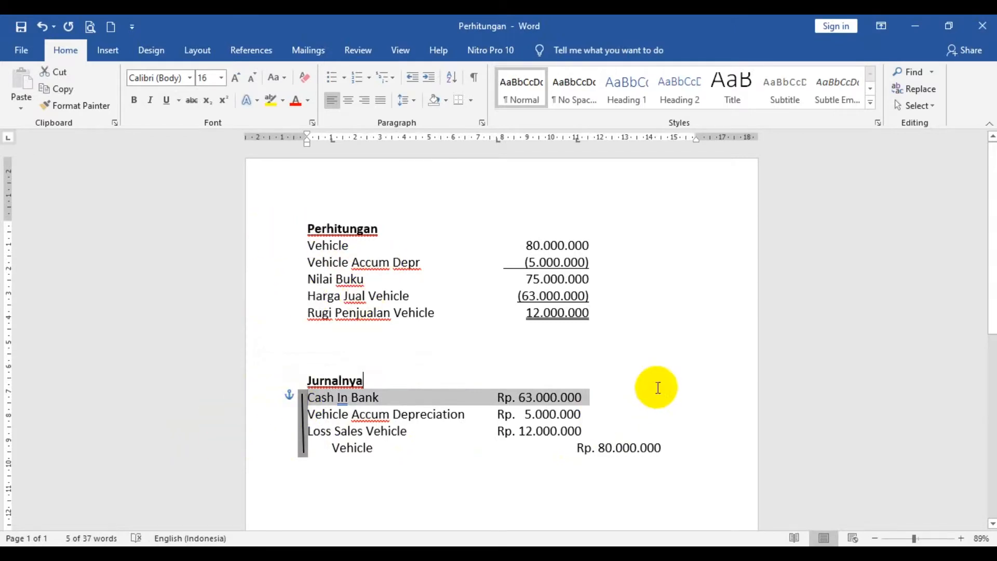
Hide the four journal lines under Jurnalnya by setting their font colour to white
drag(259, 404, 269, 452)
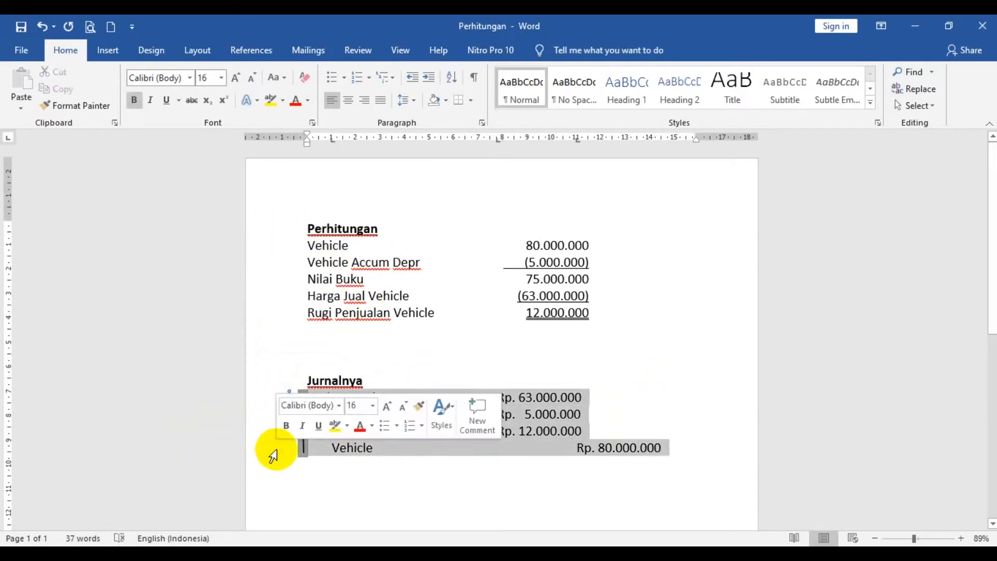
click(306, 100)
click(297, 151)
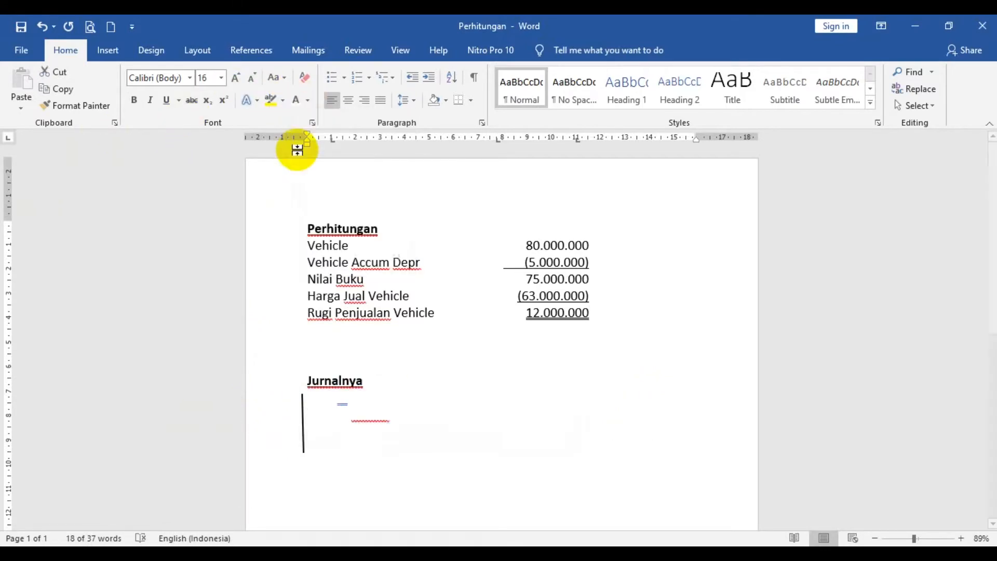
click(686, 422)
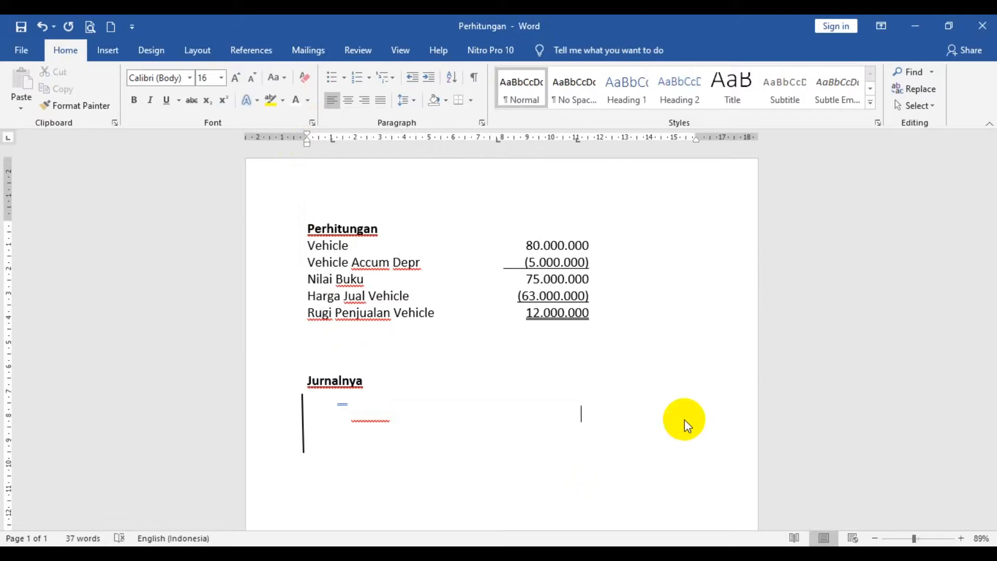
Reveal the first hidden journal line, Cash In Bank, by setting its font colour to black
click(258, 405)
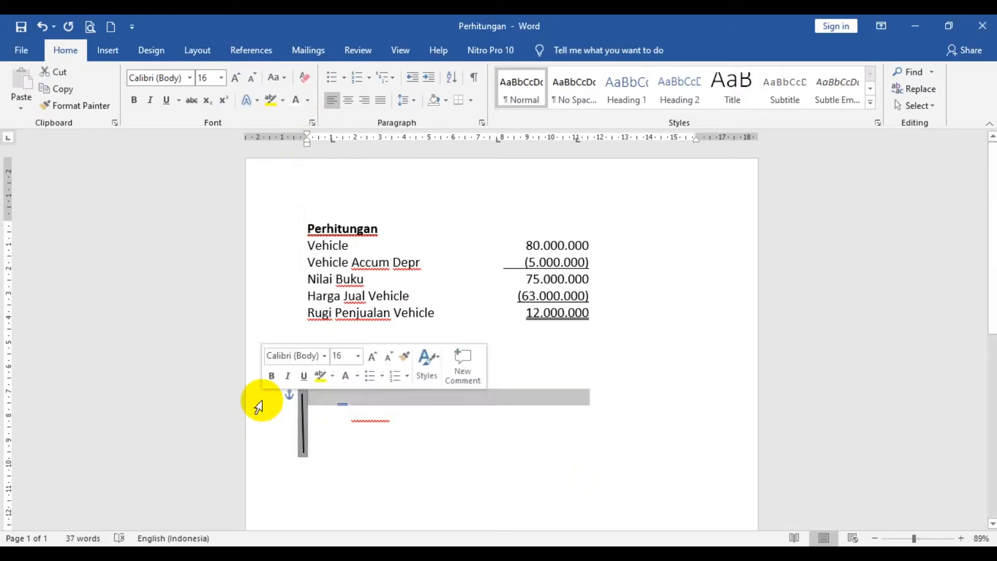
click(133, 100)
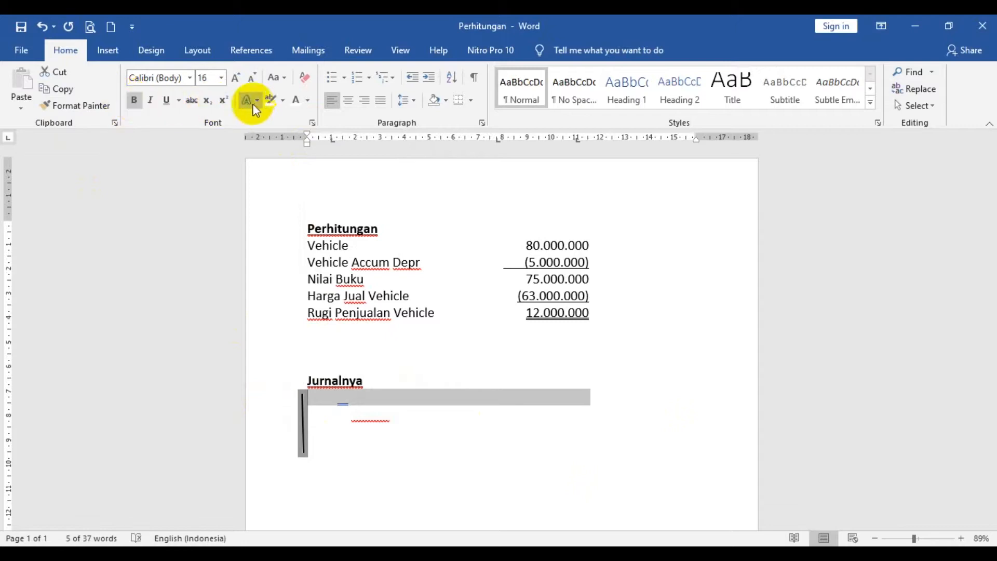
click(309, 101)
click(309, 151)
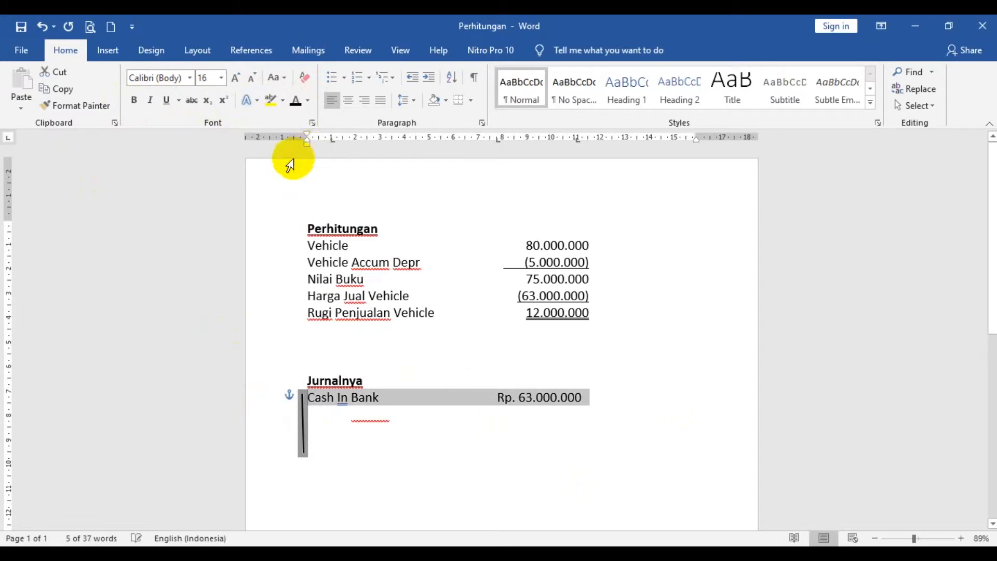
click(665, 400)
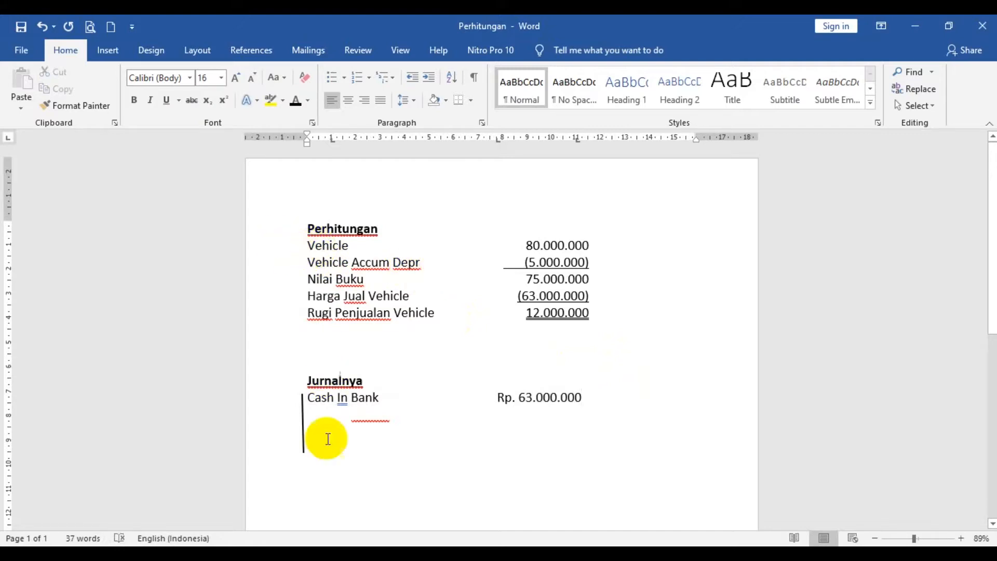
Set the font colour of the hidden Vehicle and Vehicle Accum Depreciation journal lines to black
click(281, 453)
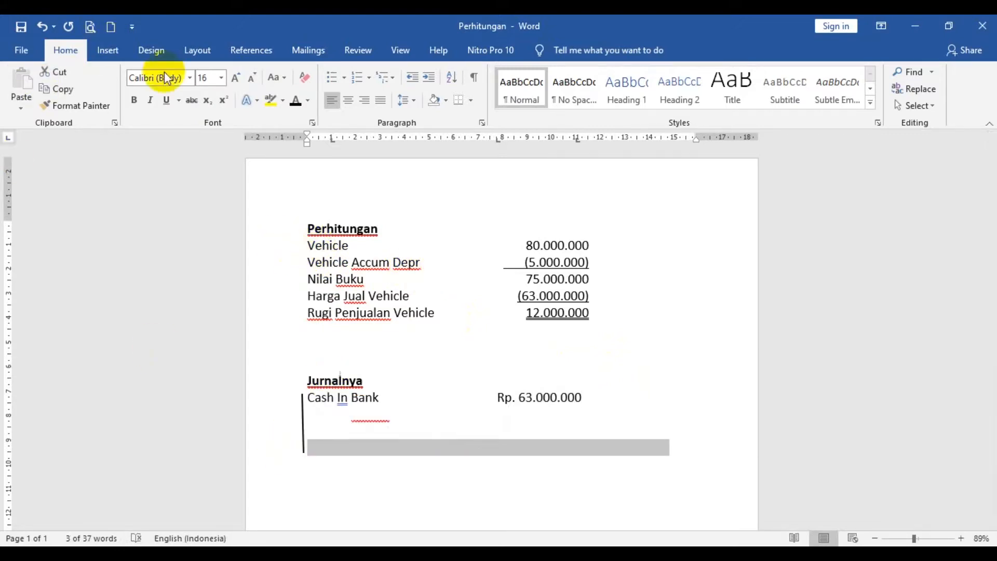
click(296, 101)
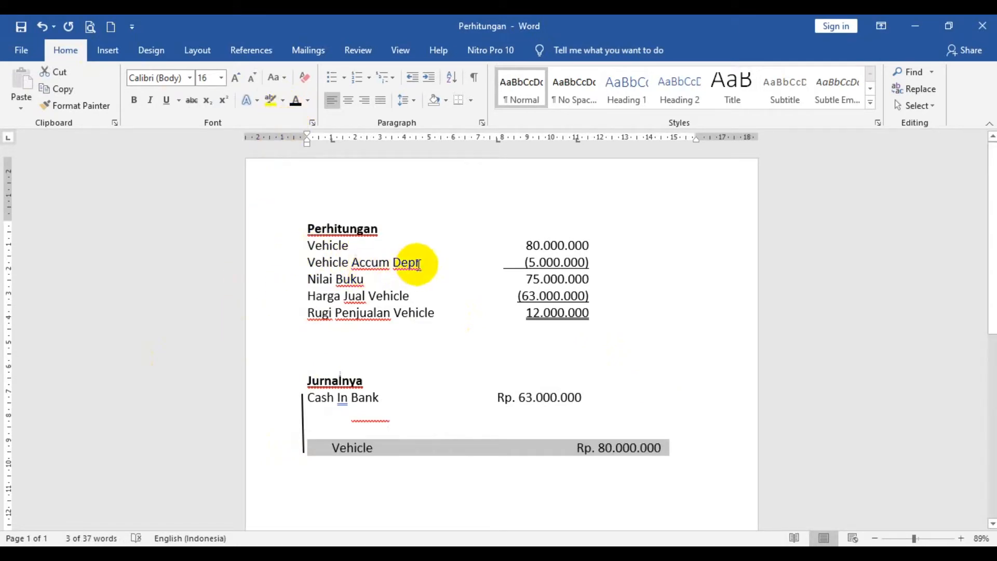
click(280, 270)
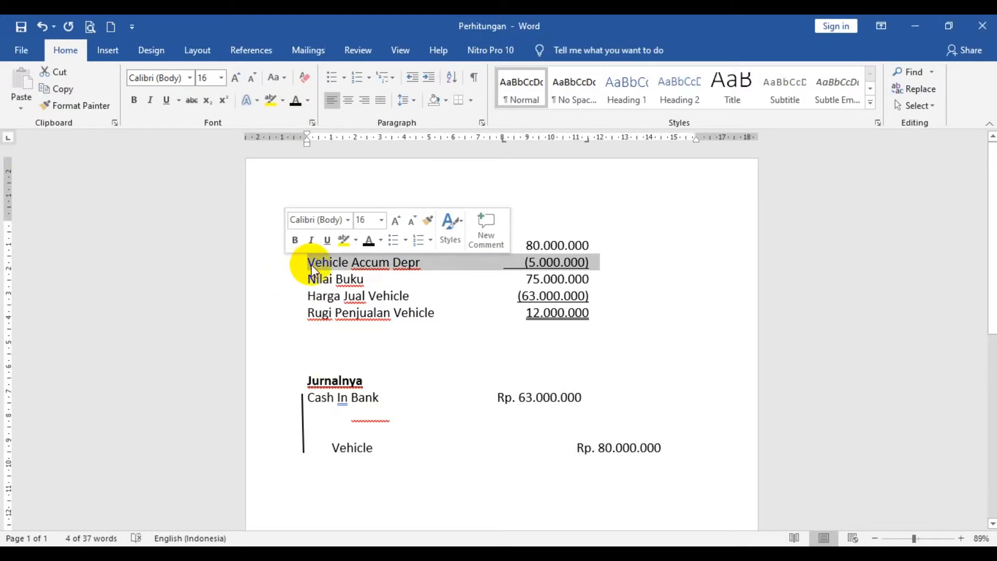
click(285, 419)
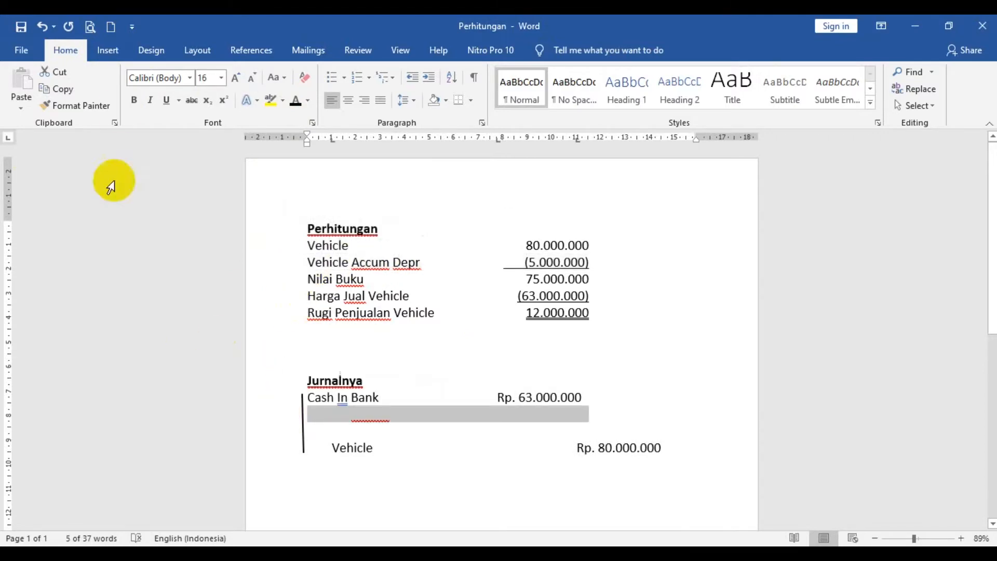
click(295, 103)
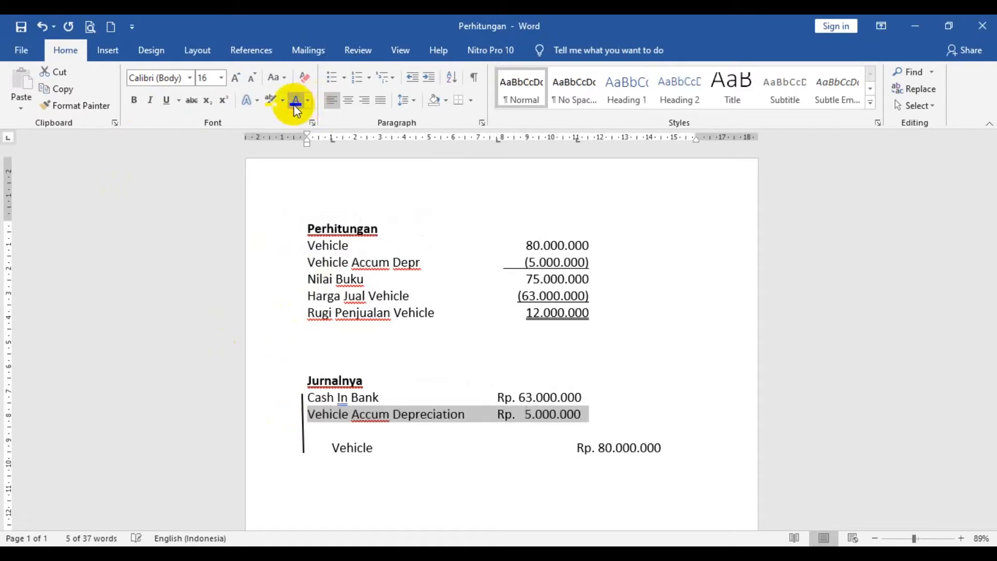
click(670, 363)
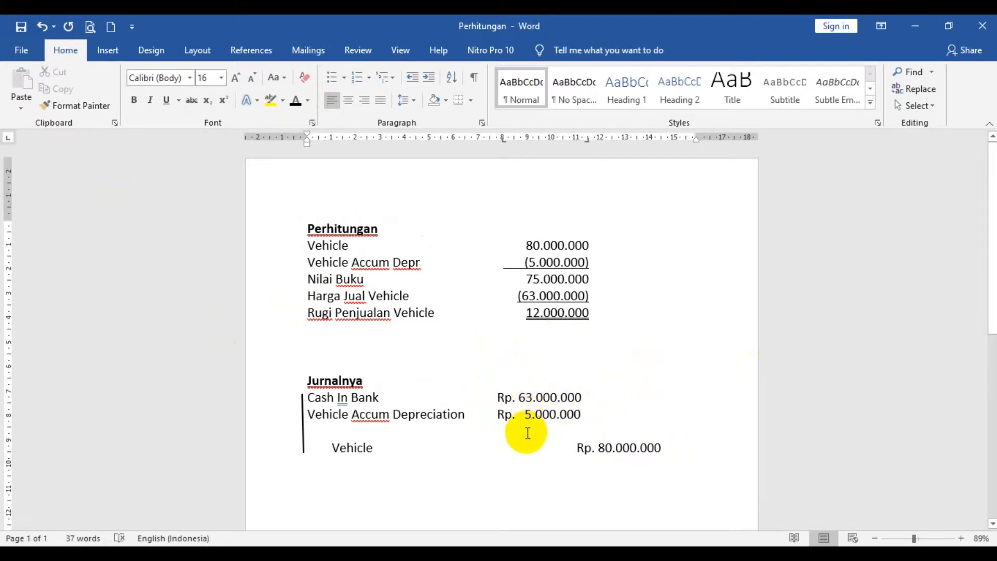
Reveal the hidden Loss Sales Vehicle journal line with the black font colour
click(281, 436)
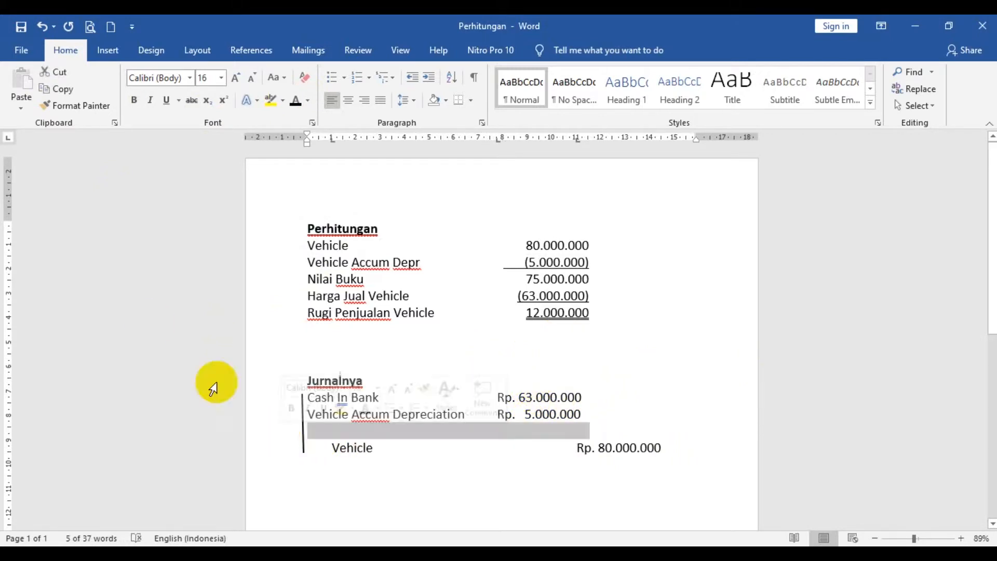
click(294, 99)
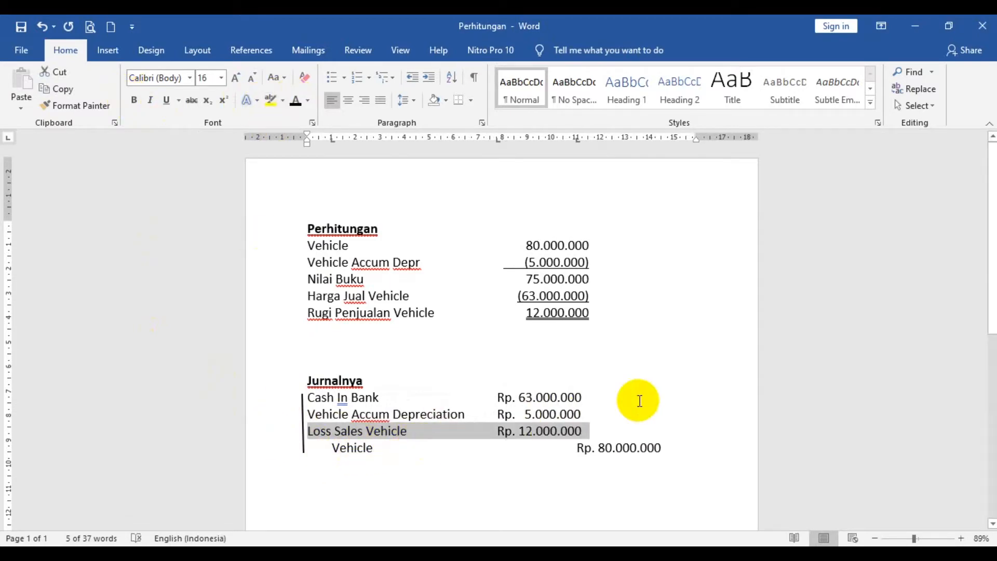
click(655, 395)
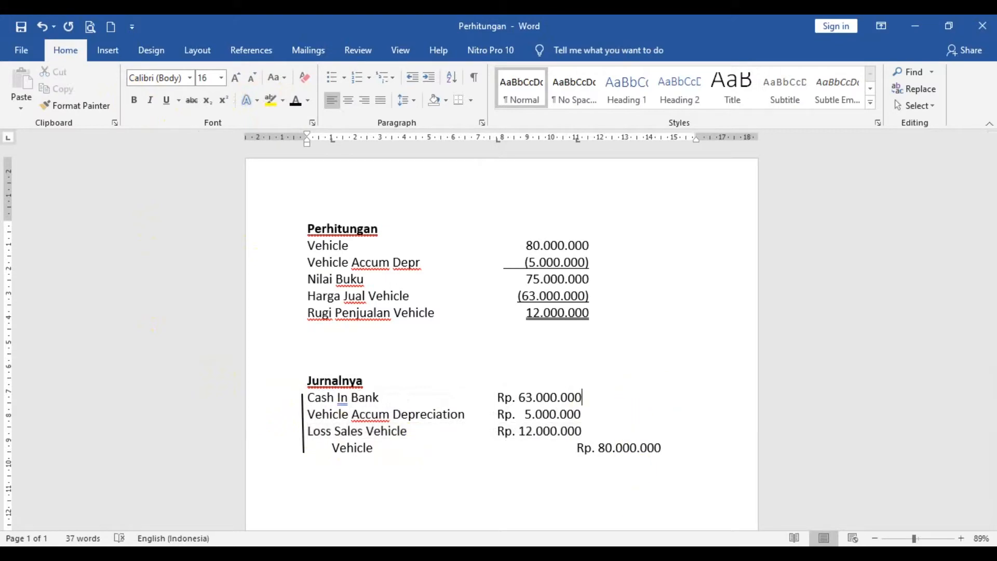
Switch to MYOB Accounting and start a Receive Money entry deposited to 1-1110 Cash in Bank, with Tax Inclusive turned off
click(522, 553)
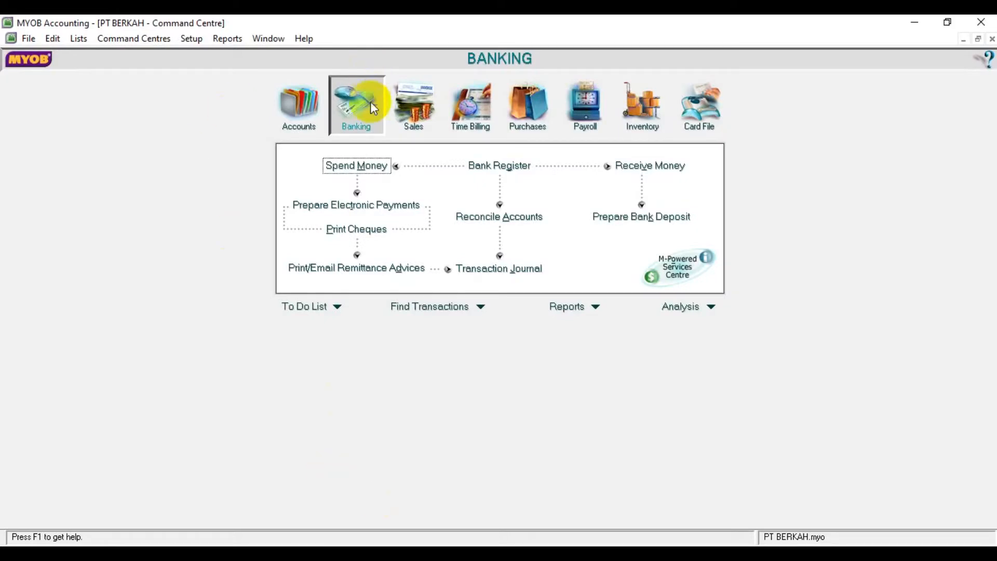
click(684, 167)
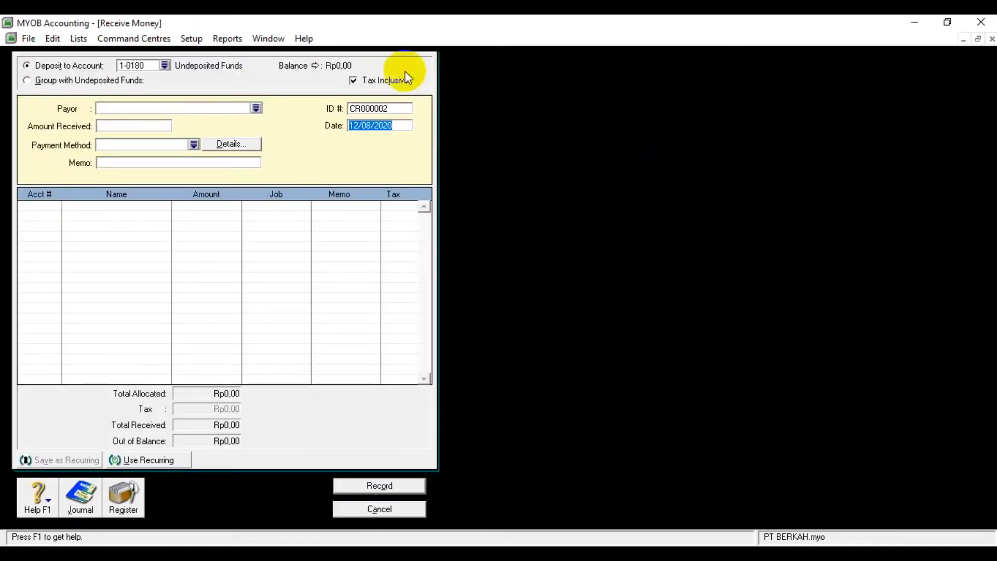
click(164, 66)
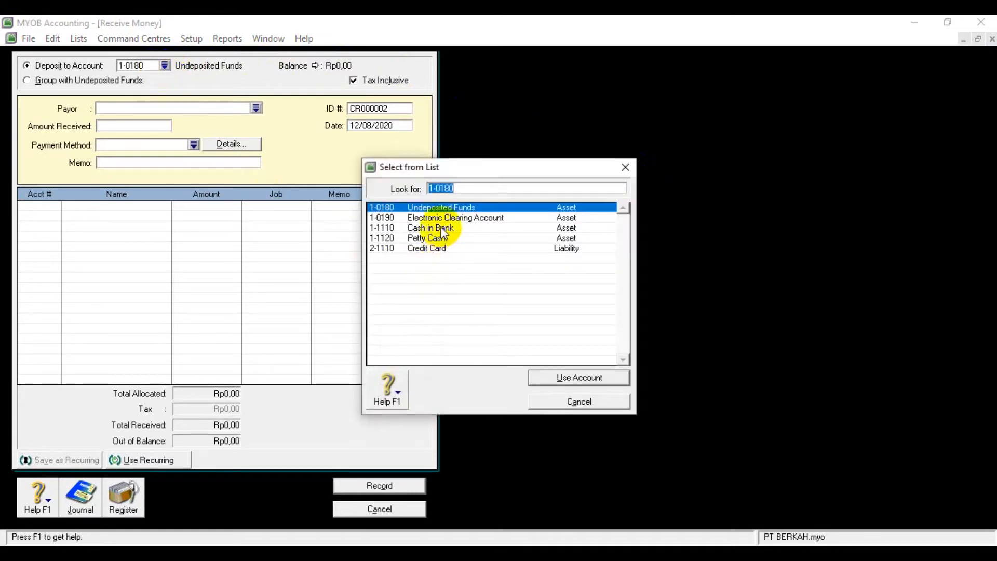
click(441, 229)
click(554, 378)
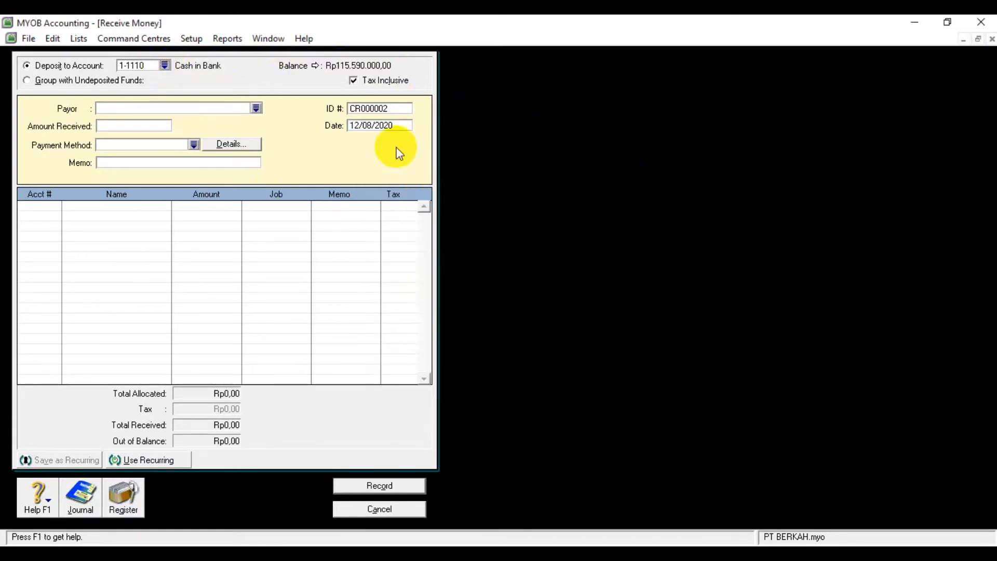
click(385, 87)
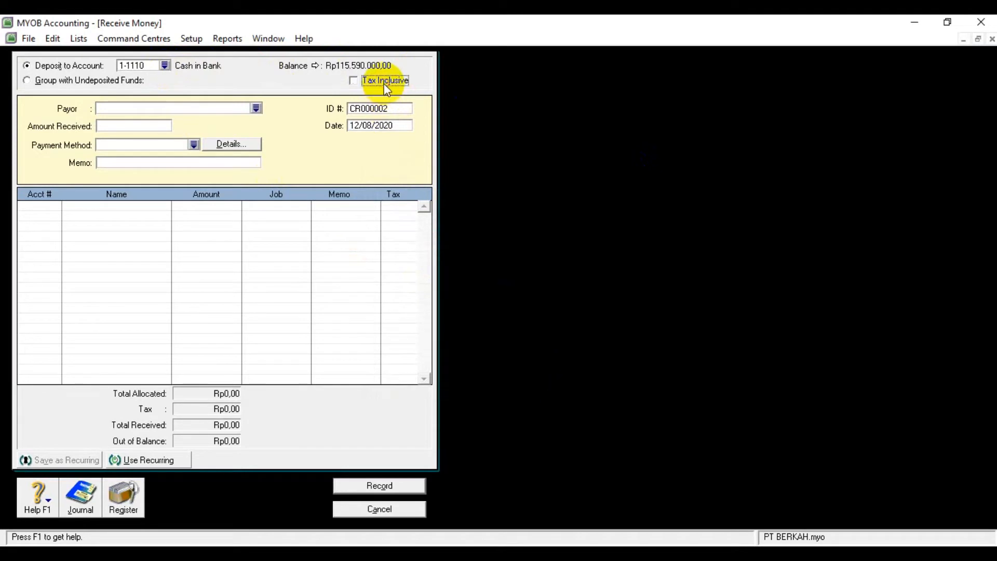
Set the receipt's ID number to BKM12-2 and its date to 11/12/13
click(373, 110)
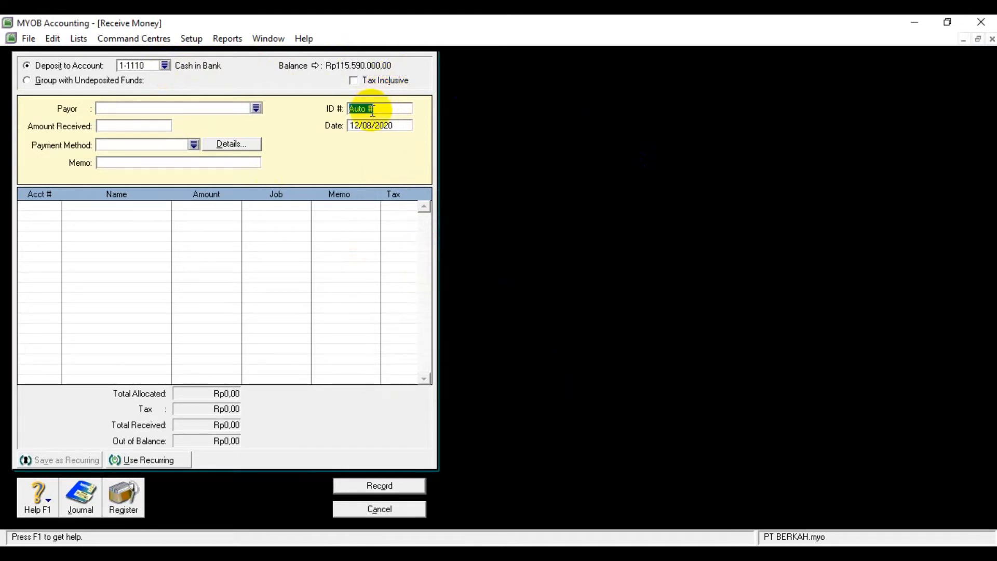
key(Caps_Lock)
text(BKM)
text(11)
text(-2)
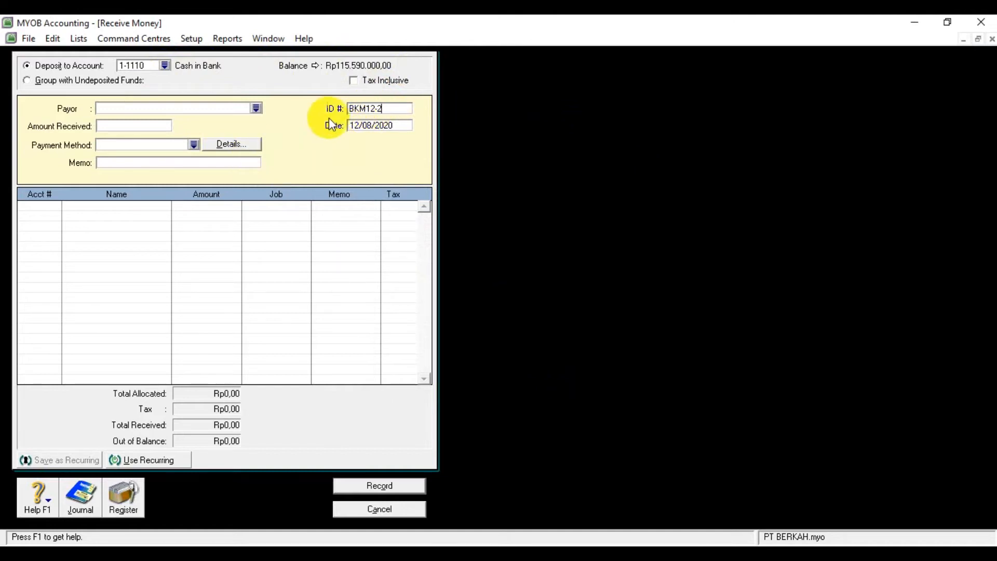
click(375, 129)
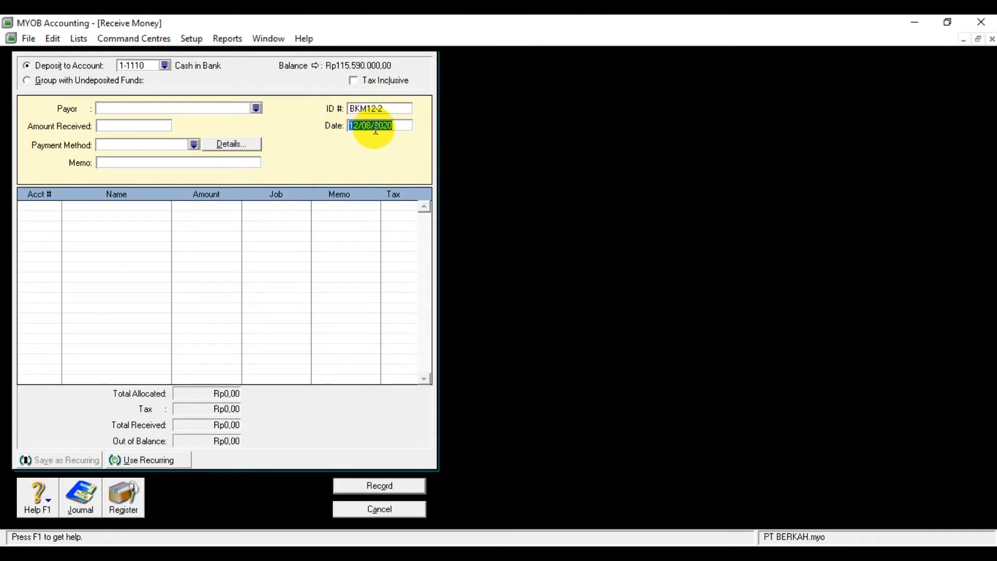
text(11/12/13)
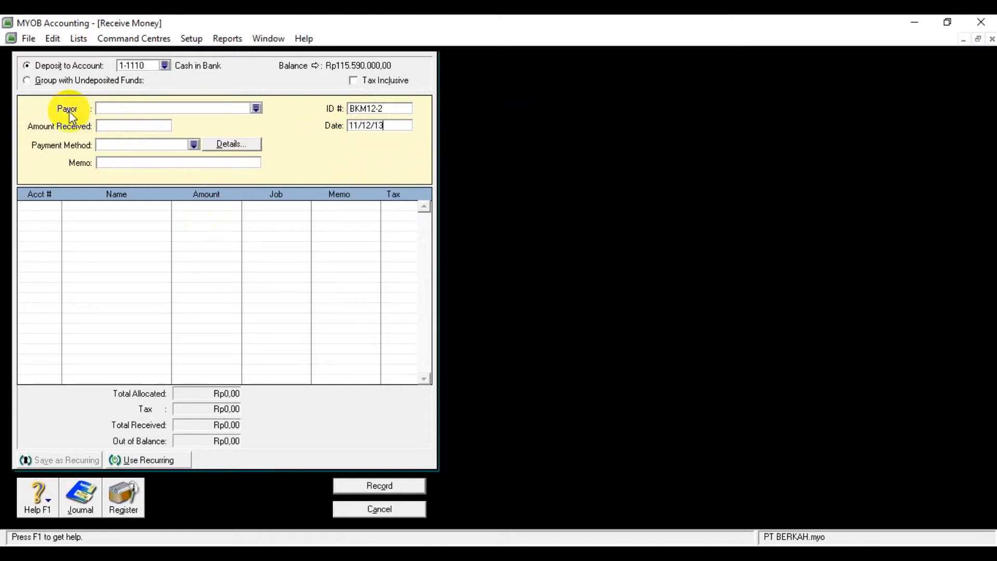
Enter 63000000 as the amount received
click(114, 127)
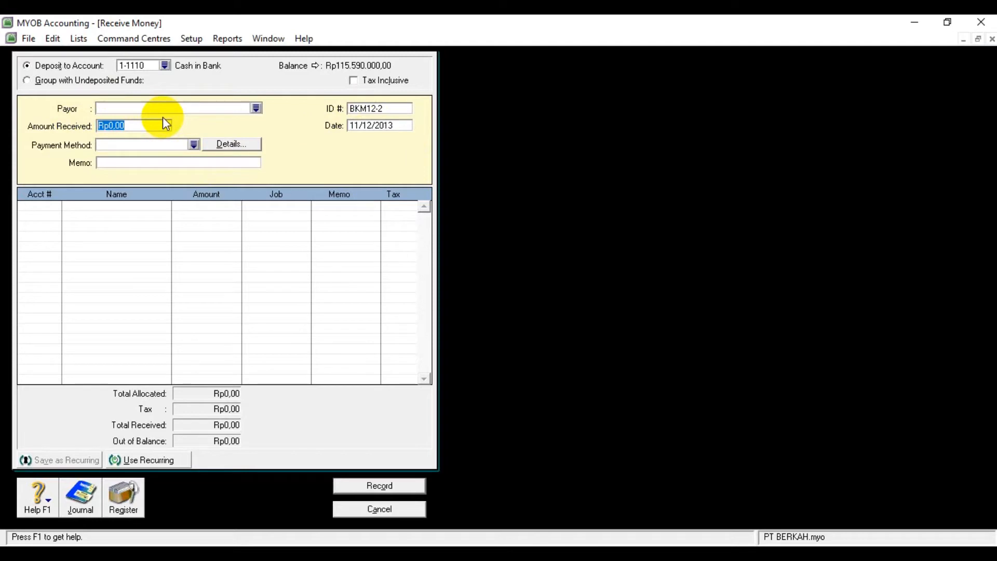
text(63000000)
key(Tab)
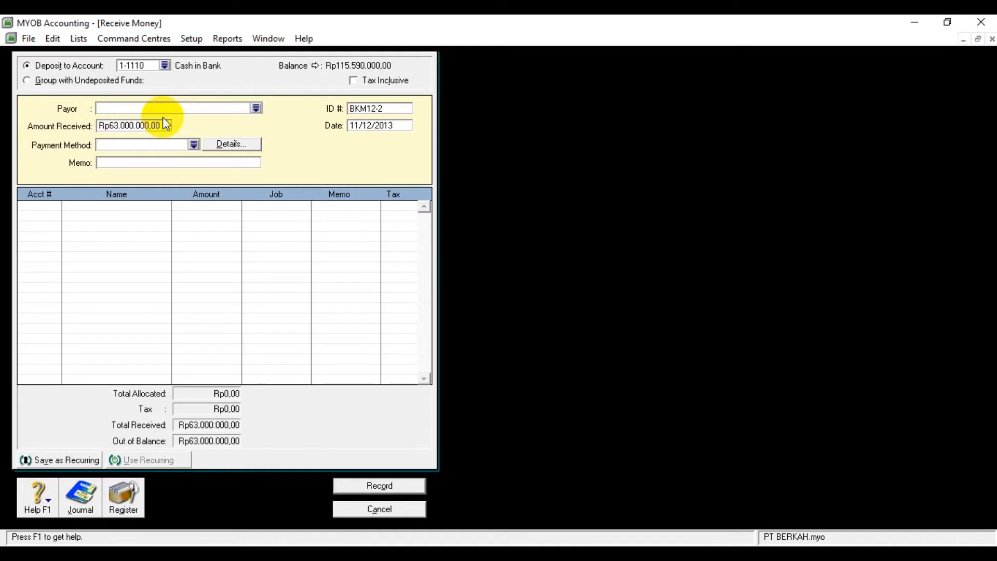
Enter the memo "Penjualan Tunai Kendaraan" for the receipt
click(163, 161)
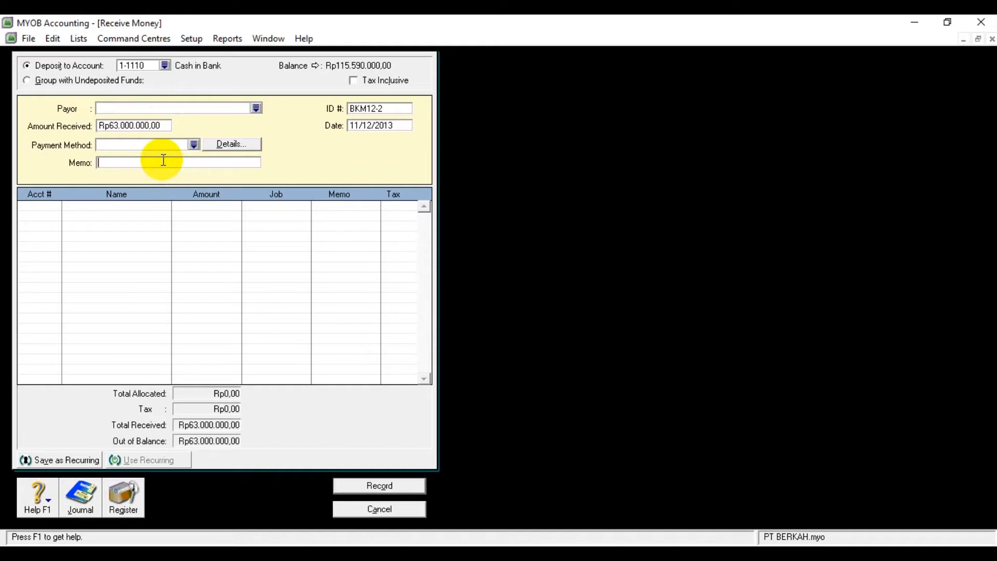
text(pENJUALANN TUNAI)
key(BackSpace)
key(BackSpace)
key(BackSpace)
key(BackSpace)
key(BackSpace)
key(BackSpace)
key(BackSpace)
key(BackSpace)
key(BackSpace)
key(BackSpace)
key(BackSpace)
key(BackSpace)
key(BackSpace)
key(BackSpace)
key(BackSpace)
key(BackSpace)
key(BackSpace)
key(Caps_Lock)
text(Penjualan Tunai Ka)
text(ndaraan)
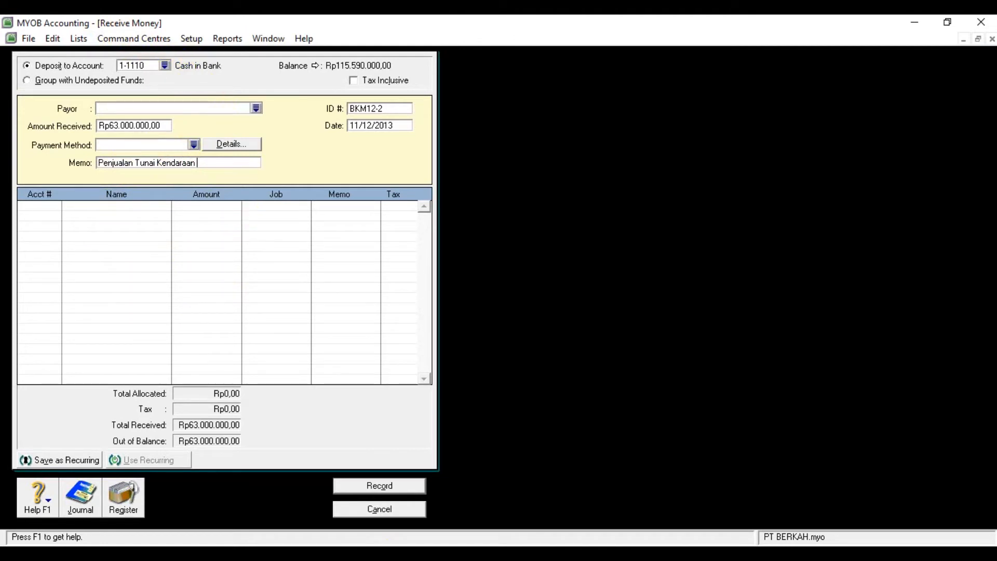
Check the journal lines in the Perhitungan Word document and return to the Receive Money entry in MYOB
mouse_move(508, 497)
click(579, 494)
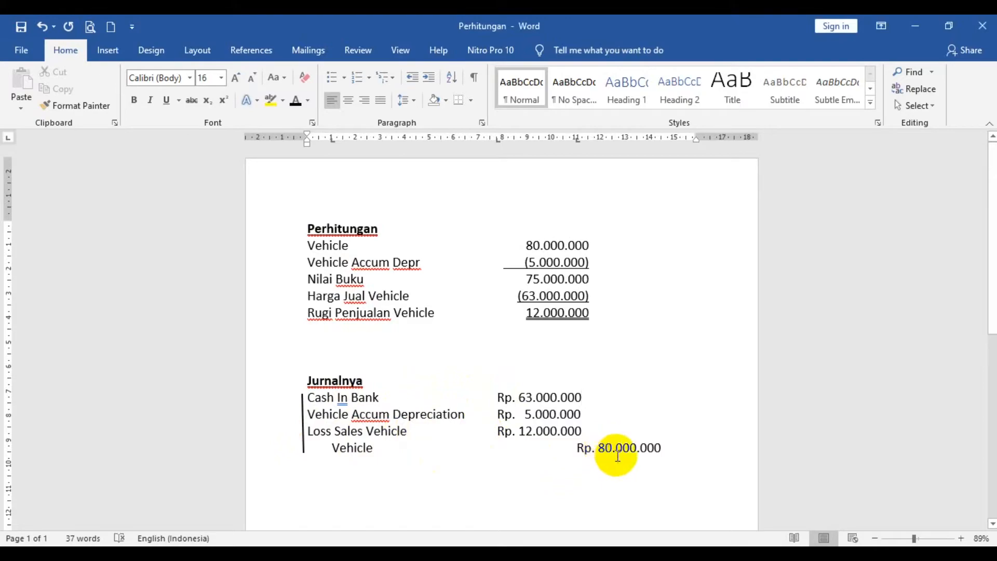
click(493, 554)
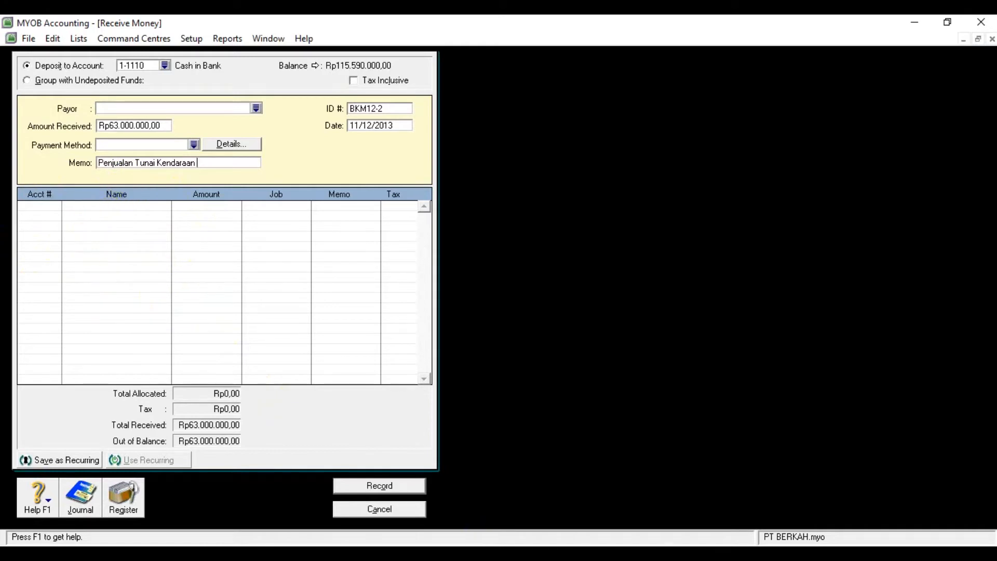
Reread the journal's accumulated depreciation, loss and vehicle amounts in the Perhitungan Word document and go back to MYOB
mouse_move(558, 554)
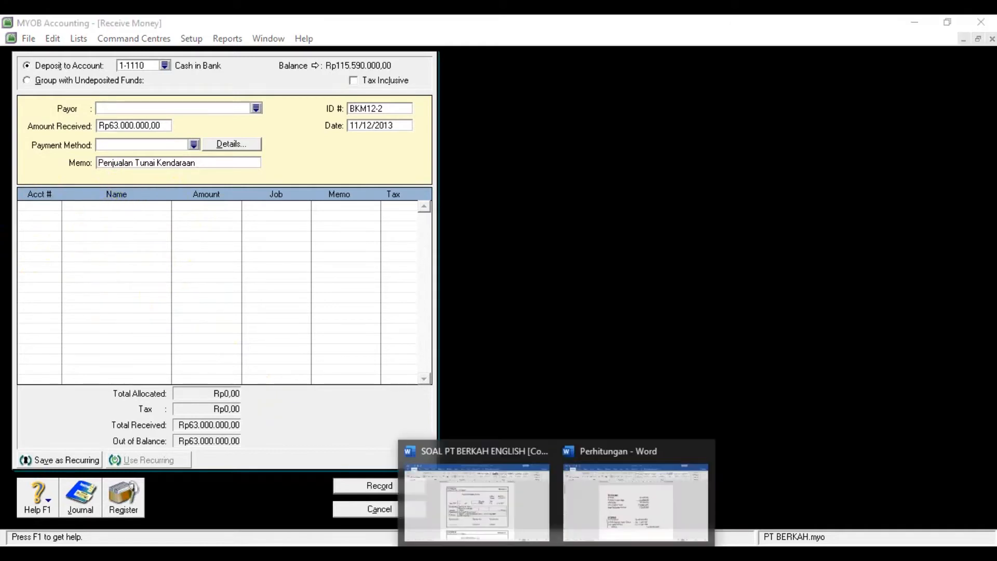
click(603, 507)
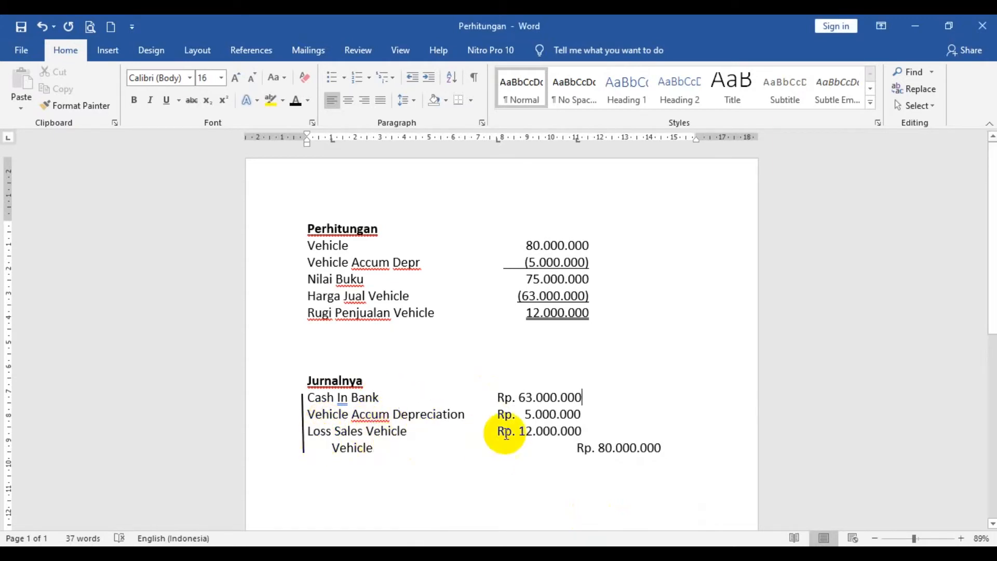
key(alt+Tab)
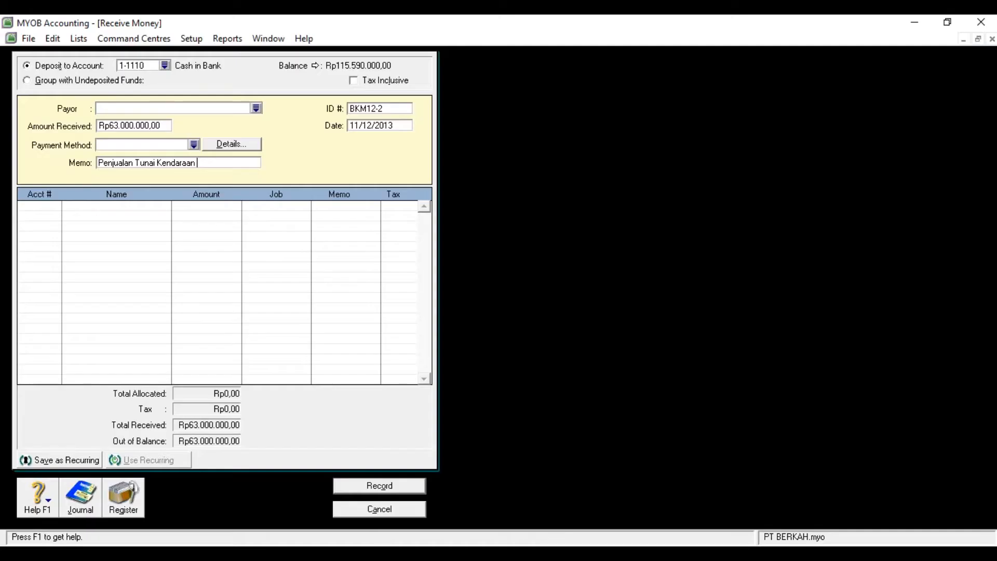
Allocate -5000000 to account 1-3302 Vehicle Accum depr in the receipt's first line
click(44, 208)
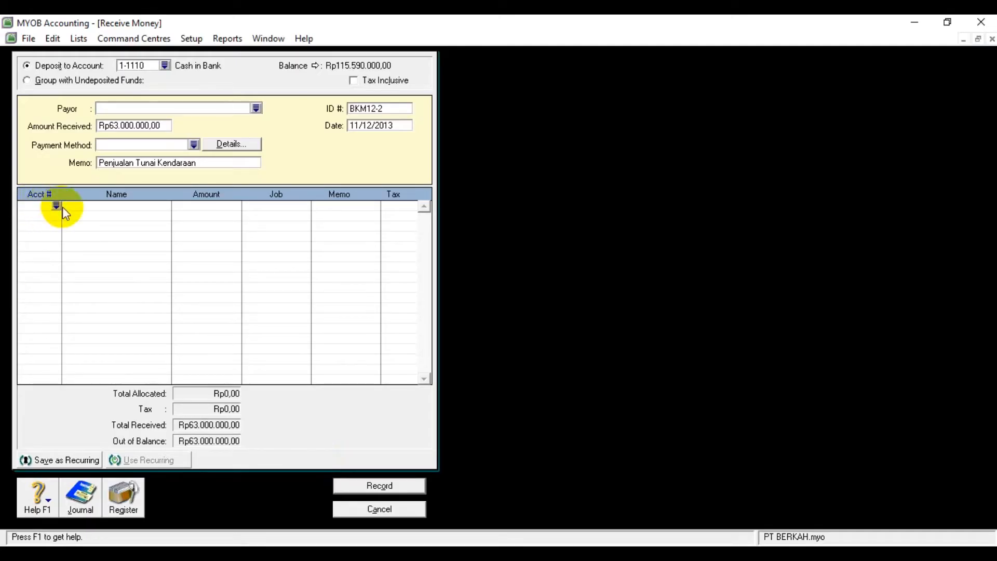
click(55, 204)
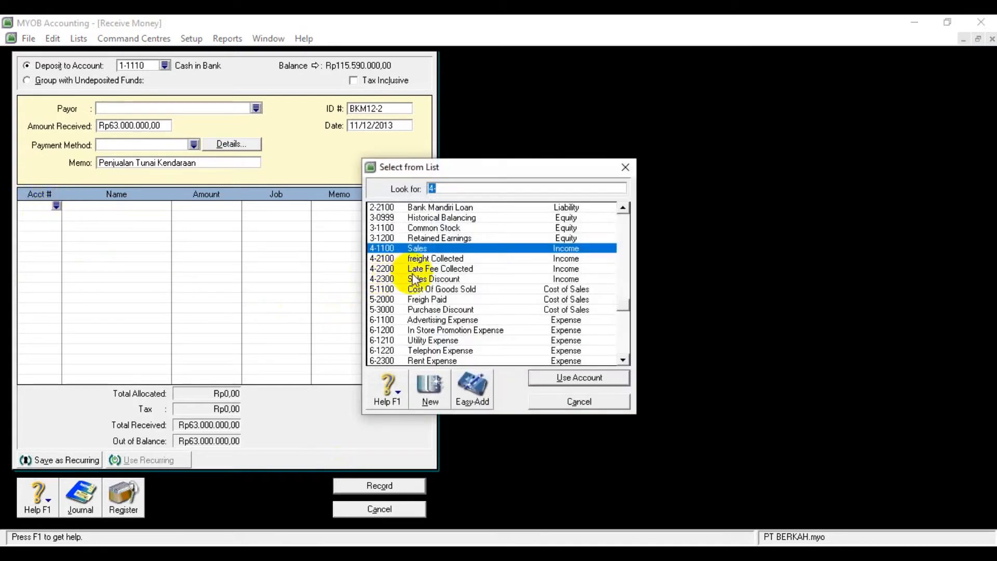
text(1)
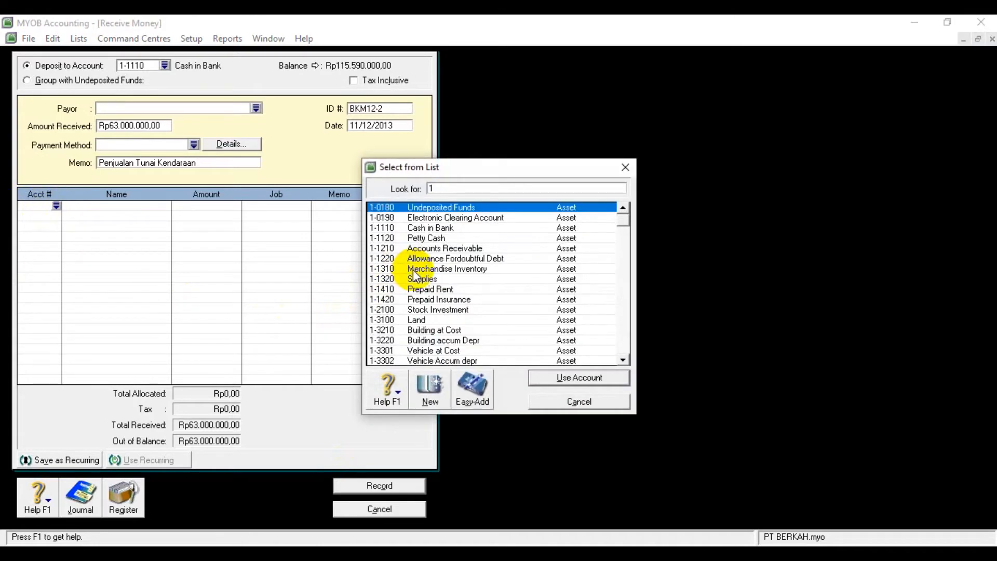
click(442, 361)
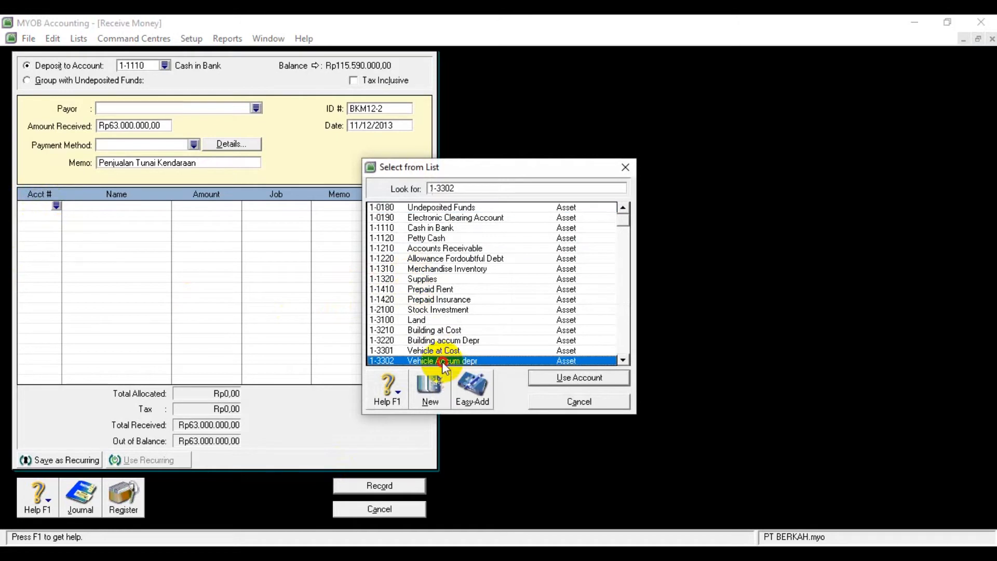
click(597, 376)
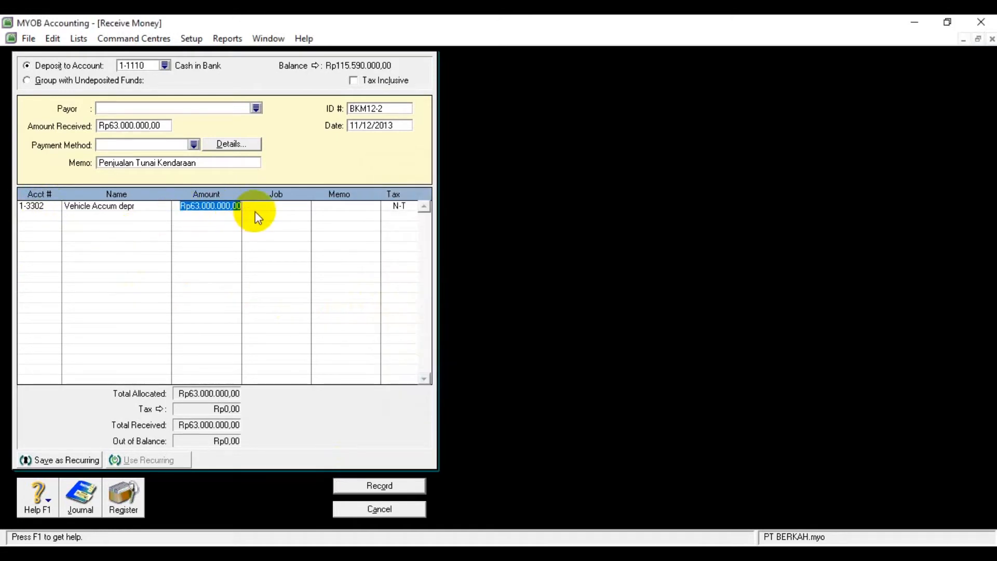
key(BackSpace)
text(500000)
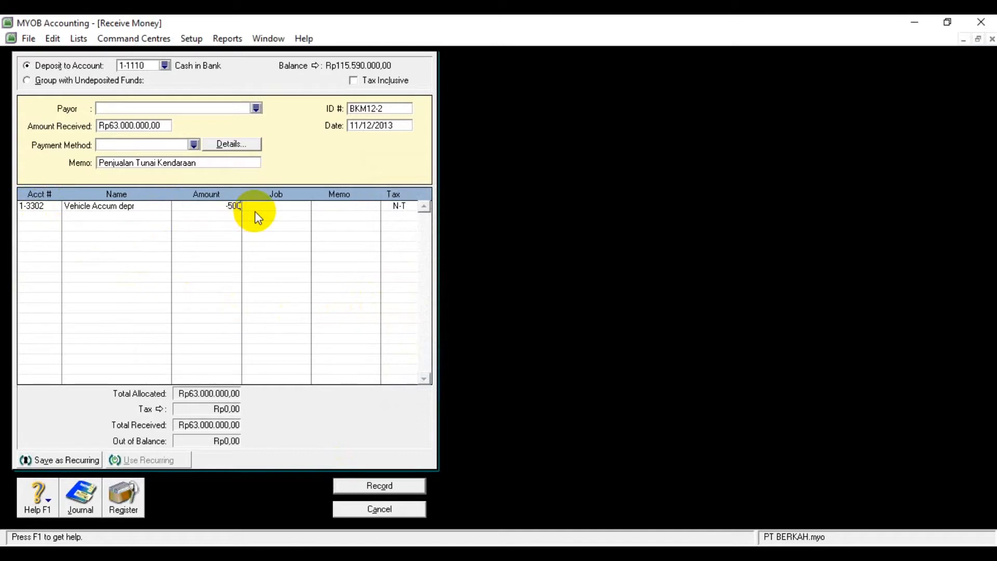
text(0)
key(Return)
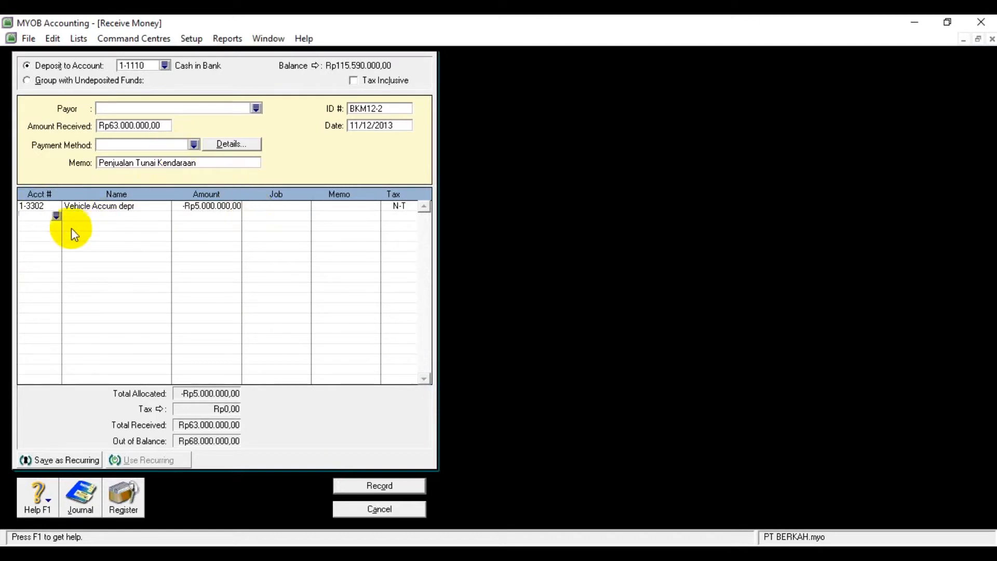
Add a second allocation line for account 9-4000 Loss Sales Vehicle with the amount -12000000
click(55, 216)
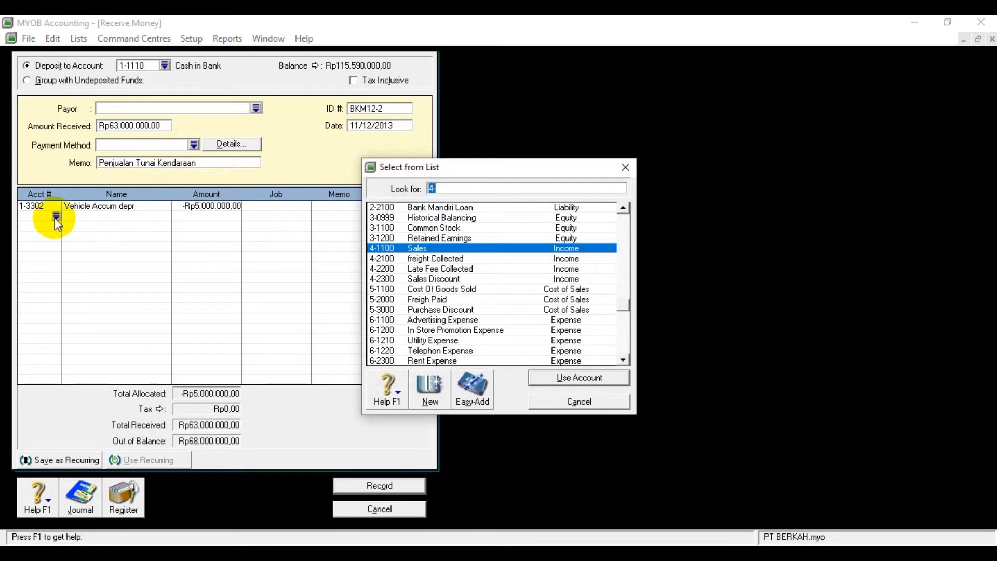
text(9)
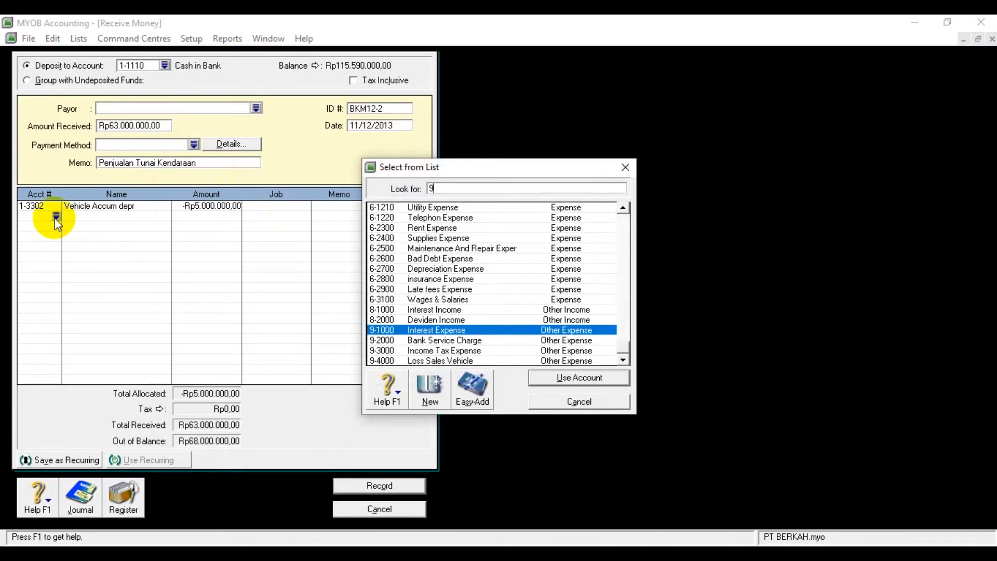
click(446, 361)
click(581, 378)
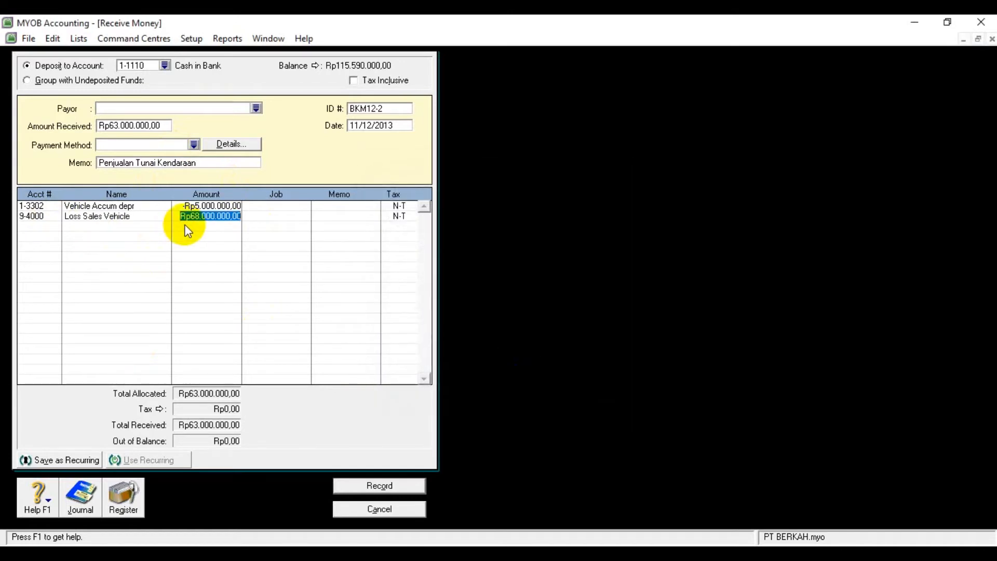
text(-12000000)
key(Return)
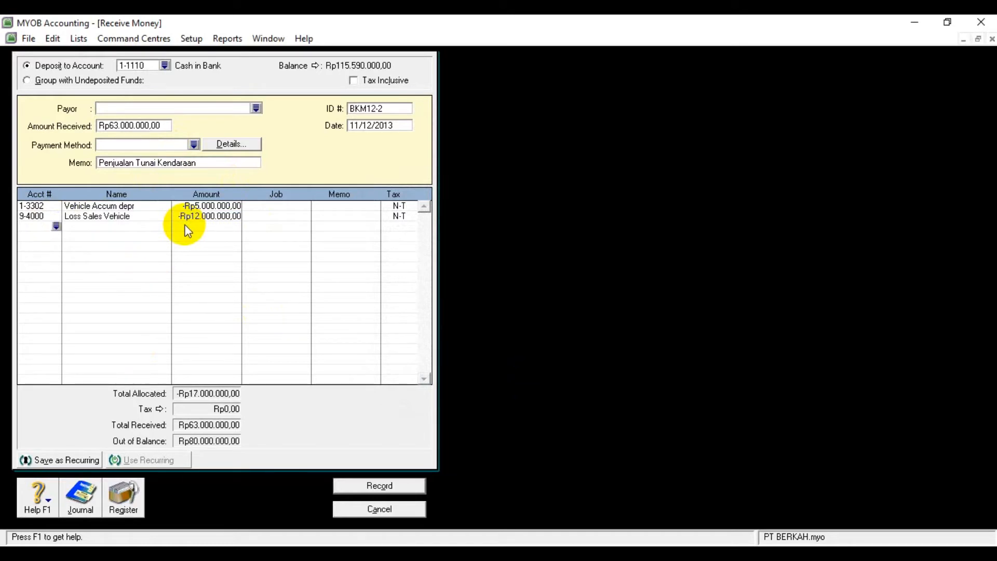
Add a third allocation line for account 1-3301 Vehicle at Cost, accepting the amount Rp80.000.000,00
click(55, 227)
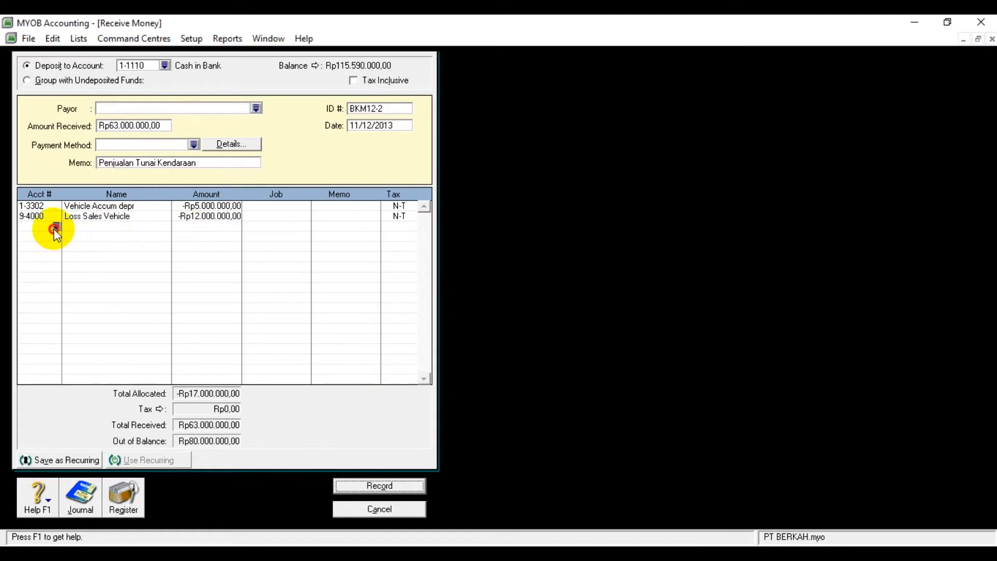
text(1)
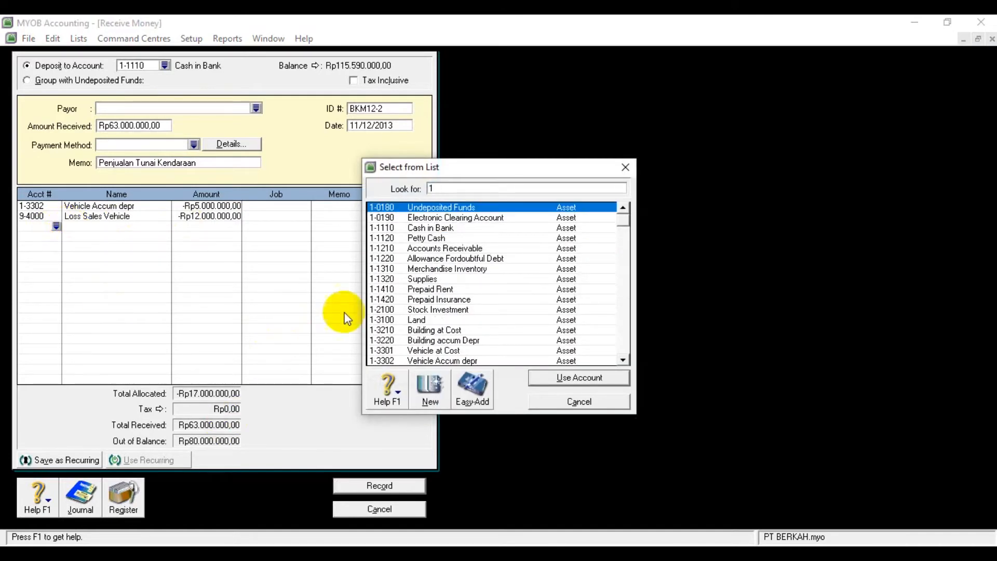
click(436, 351)
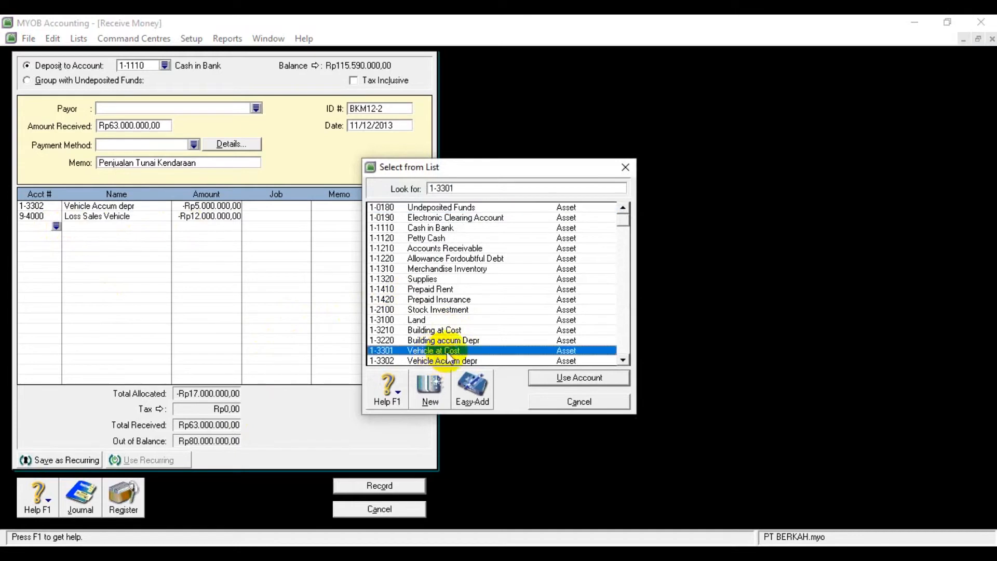
click(577, 378)
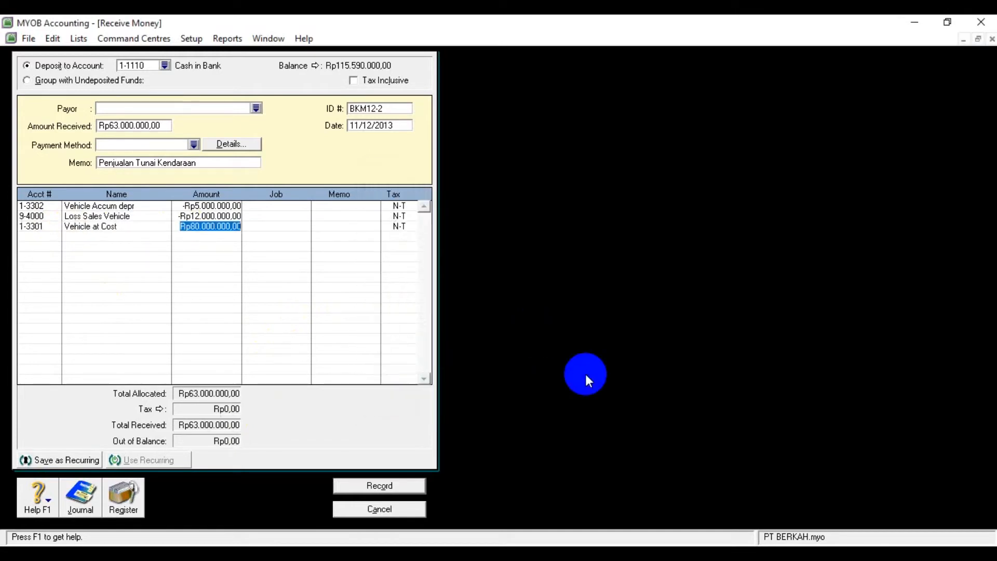
click(285, 226)
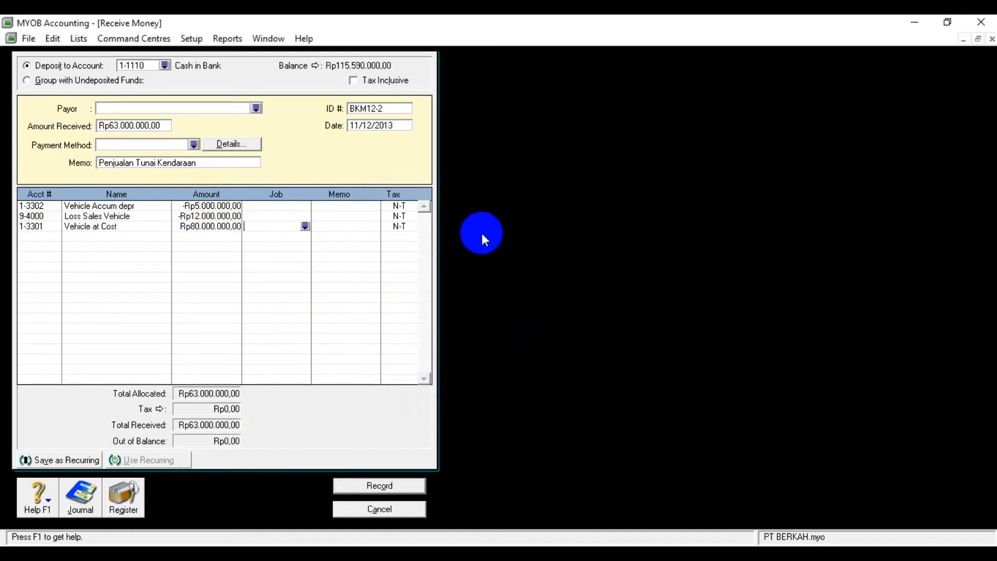
Review the recap of the vehicle sale's journal, record the receipt and leave Receive Money
key(ctrl+r)
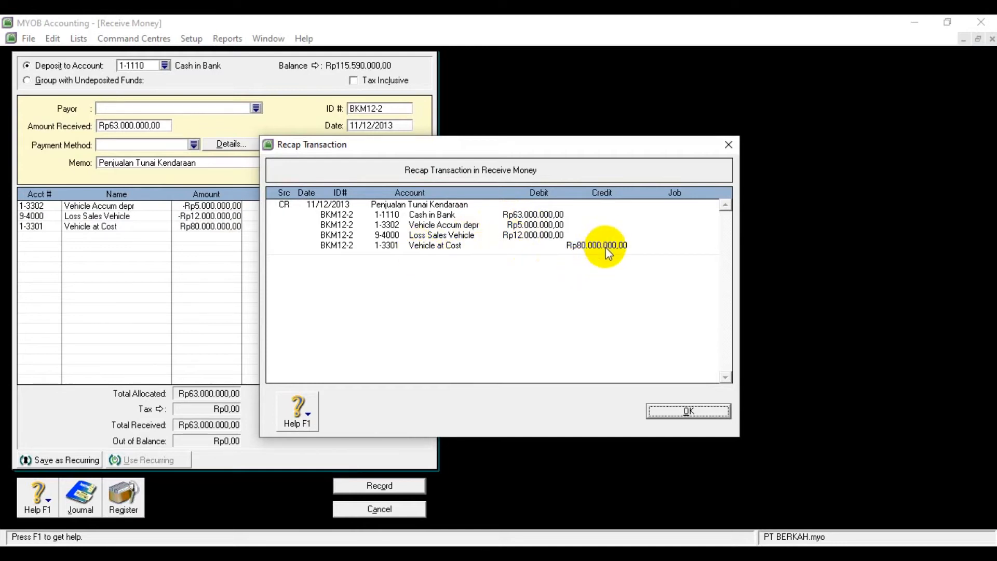
click(688, 412)
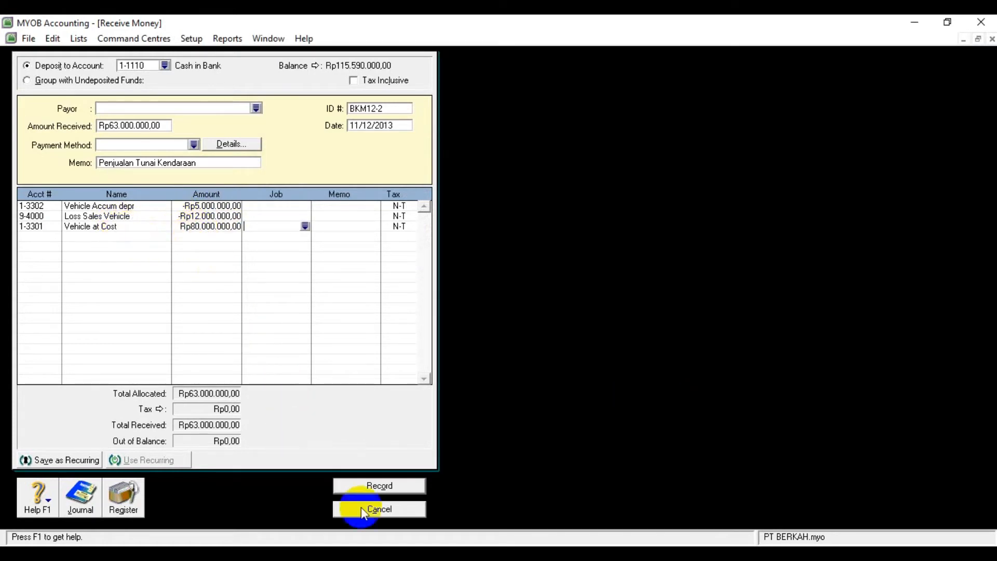
click(387, 485)
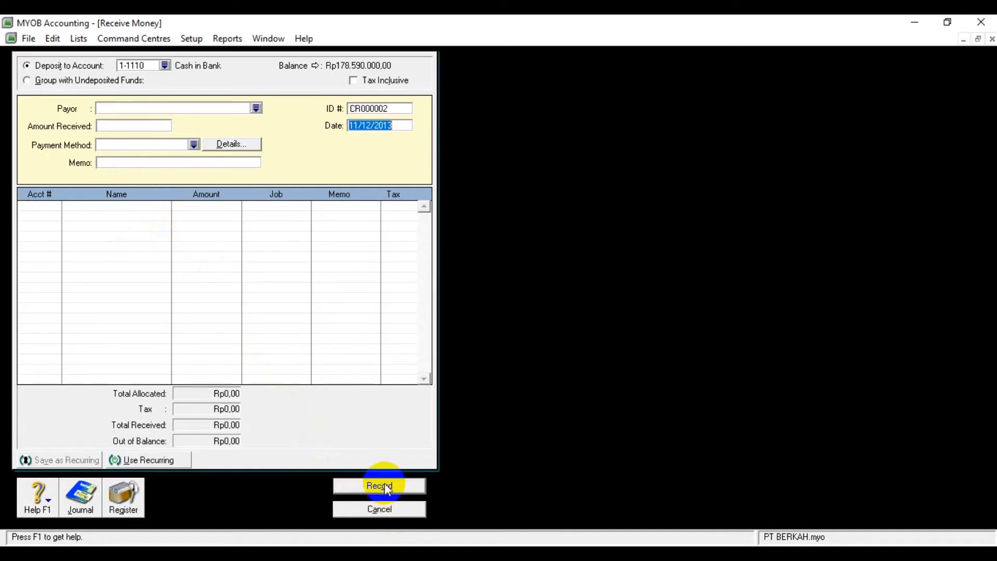
click(387, 508)
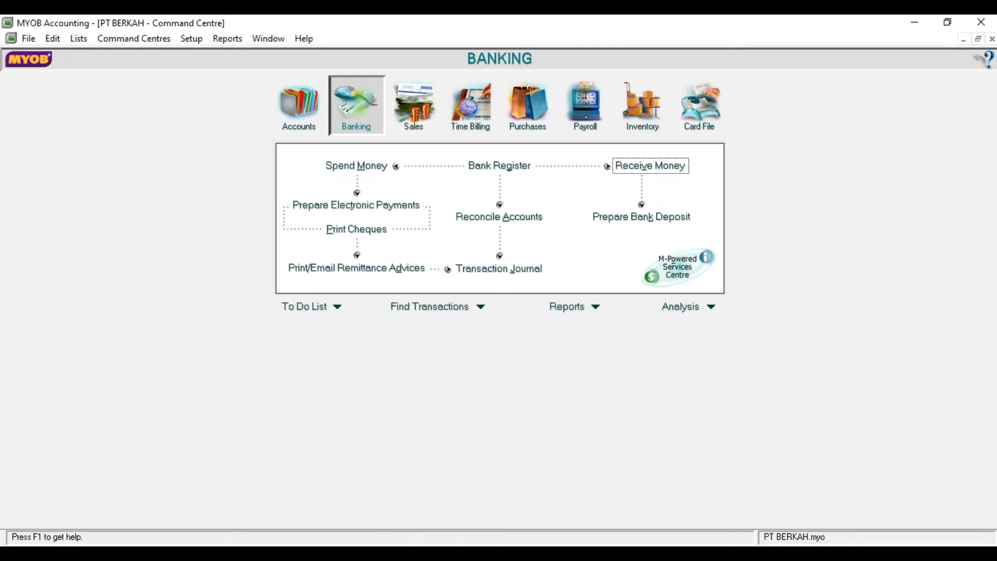
Read Dokumen 16, the cash receipt from Toko Baru, in the SOAL PT BERKAH ENGLISH Word document and return to MYOB
click(487, 509)
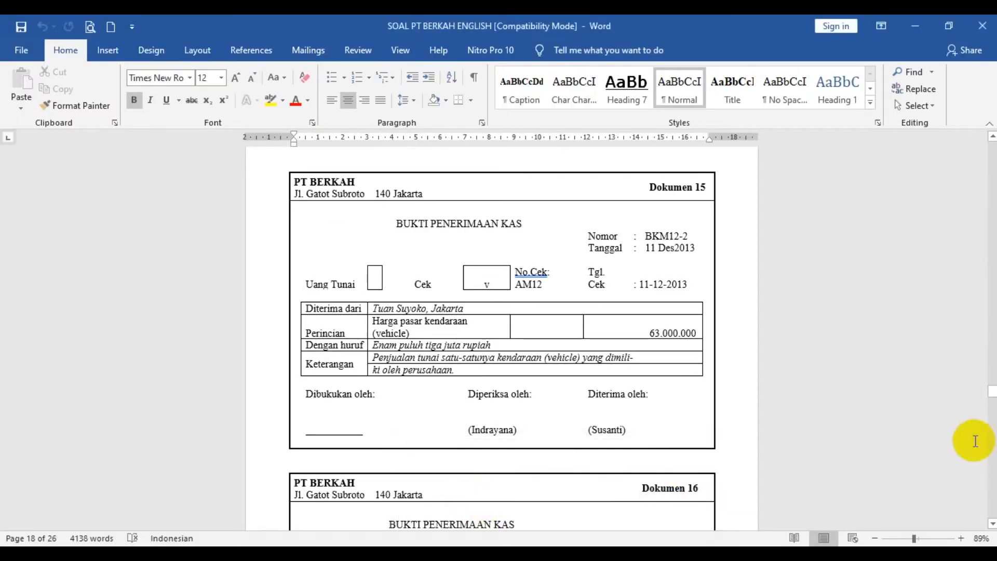
click(992, 524)
drag(992, 524, 993, 524)
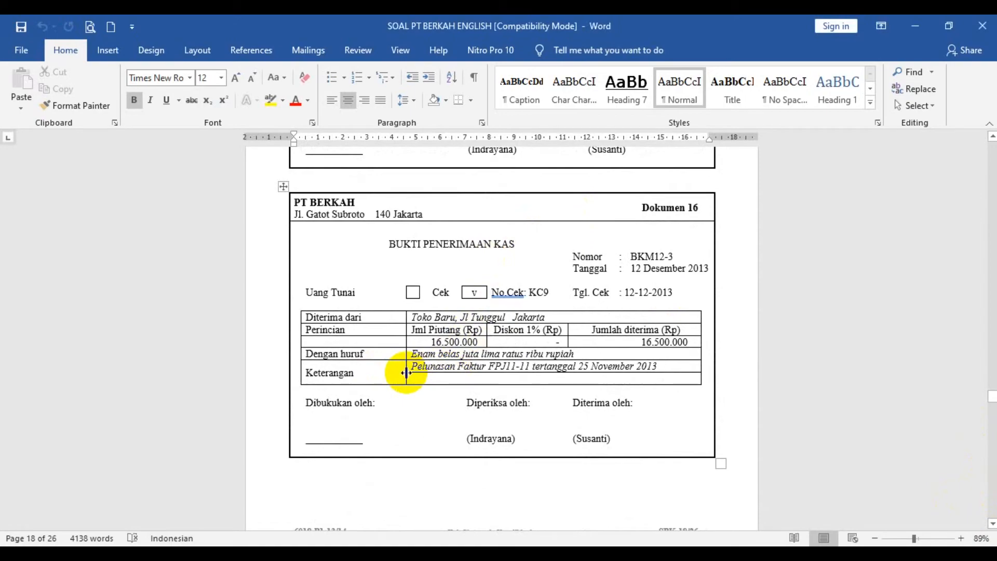
key(alt+Tab)
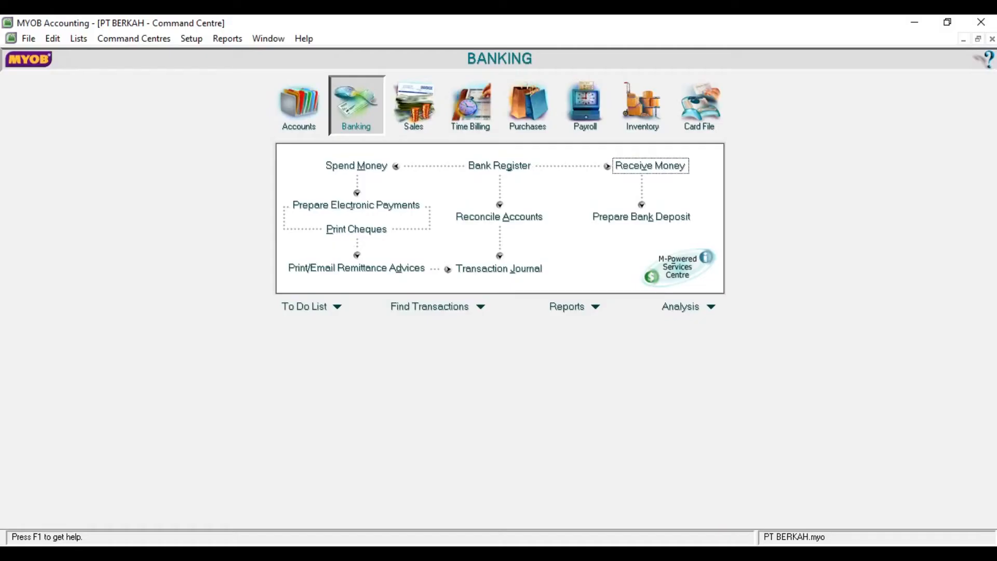
Start a Receive Payments entry in the Sales command centre for the customer Toko Baru
click(424, 104)
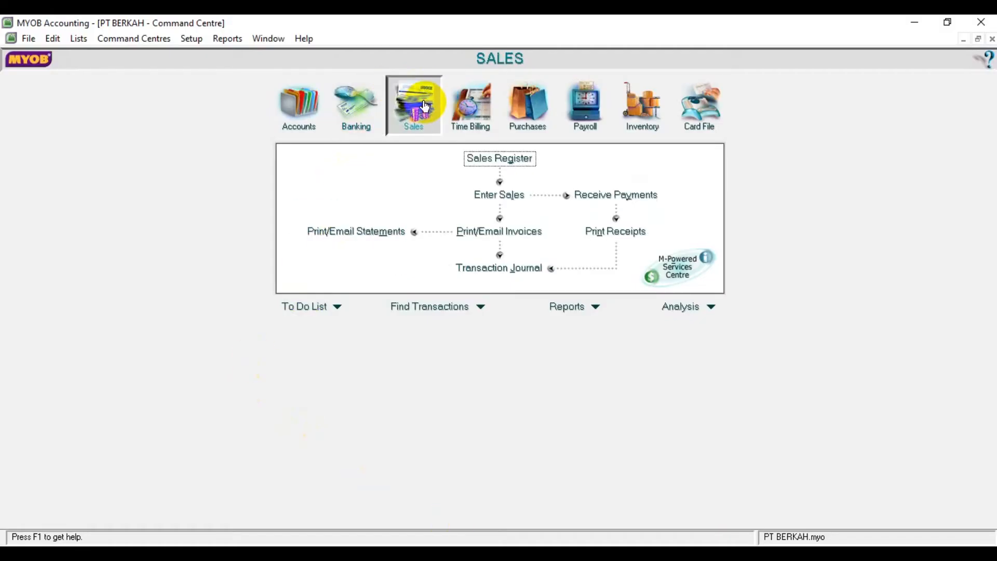
click(614, 198)
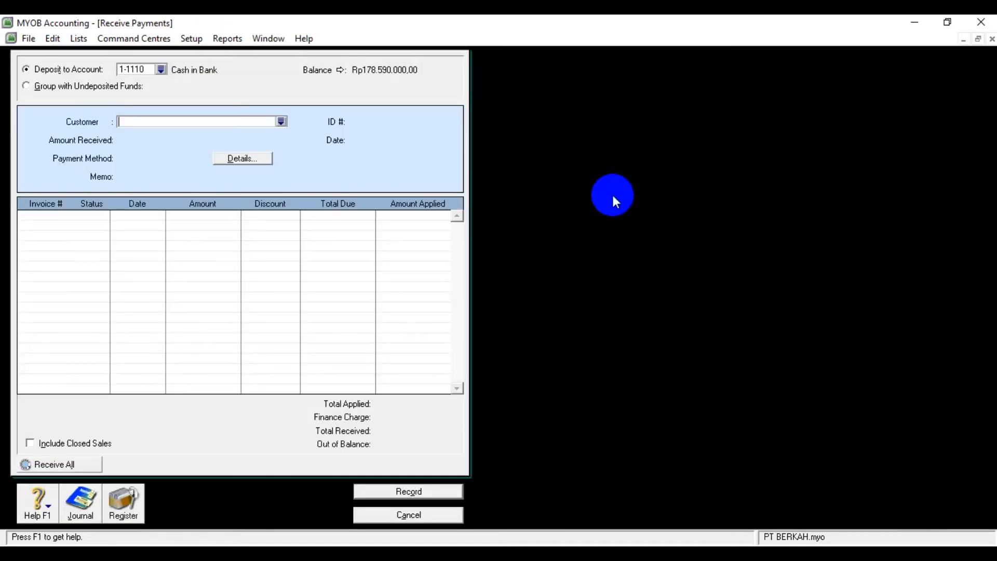
click(284, 122)
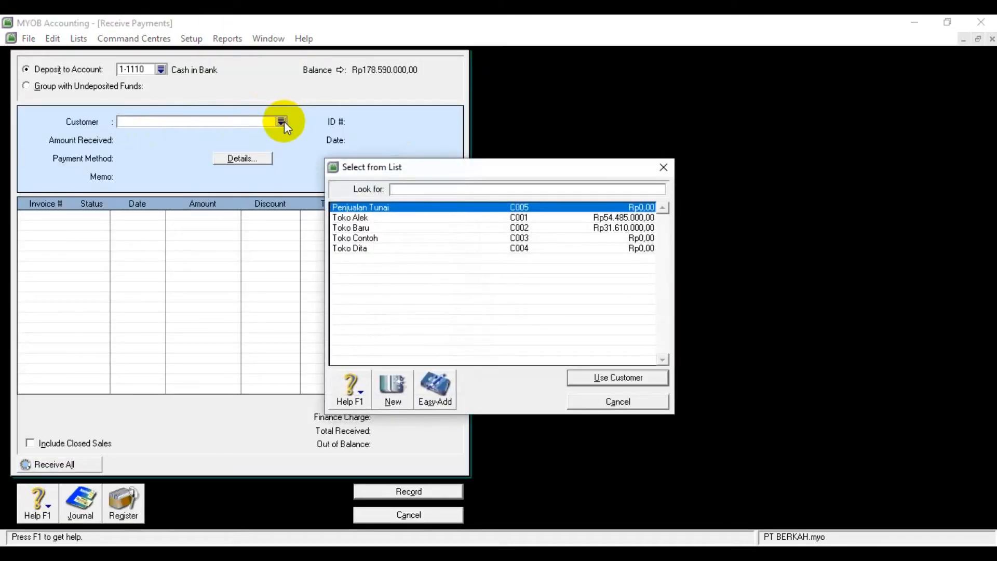
click(390, 230)
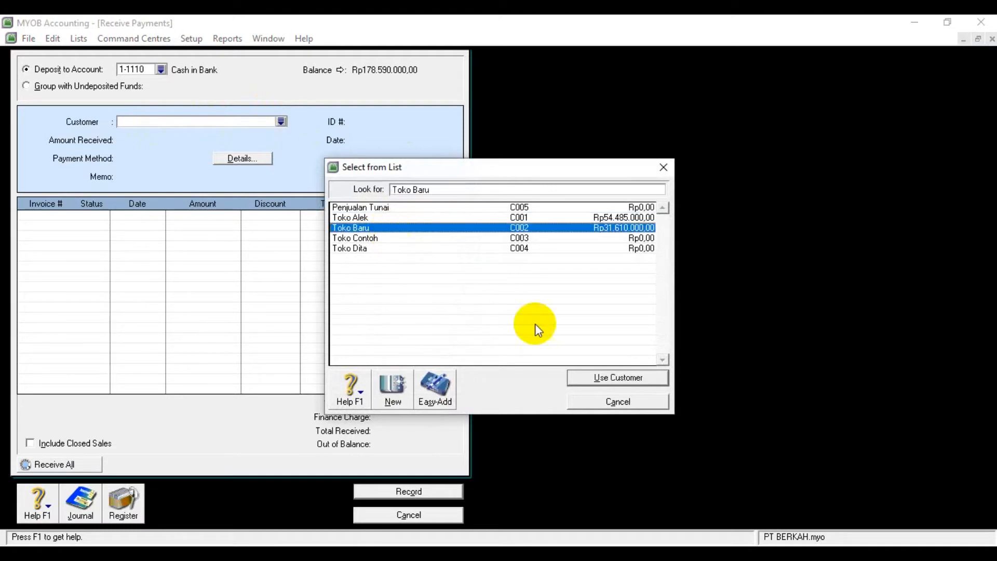
click(599, 378)
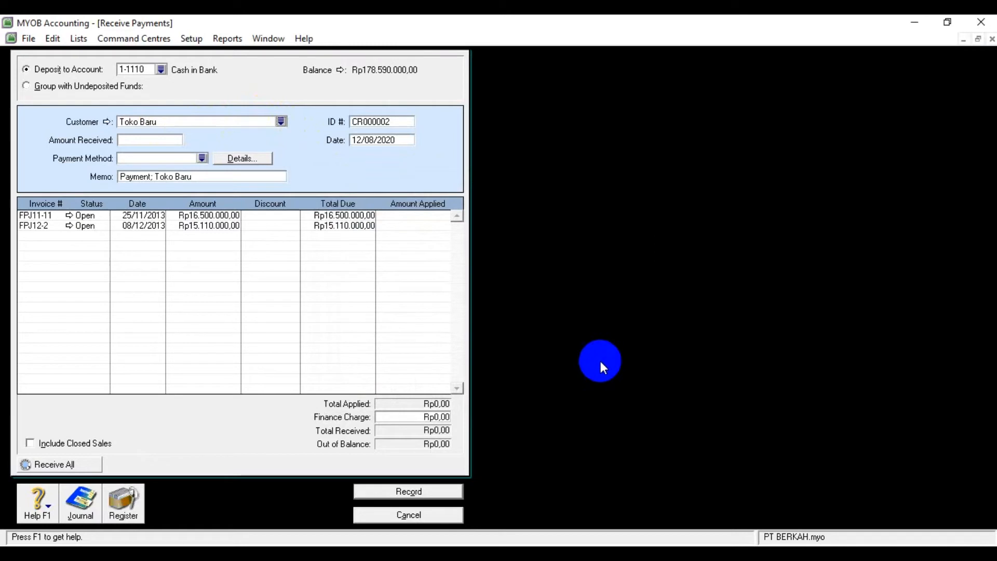
Set the payment's ID number to BKM12-3 and its date to 12/12/2013
click(401, 122)
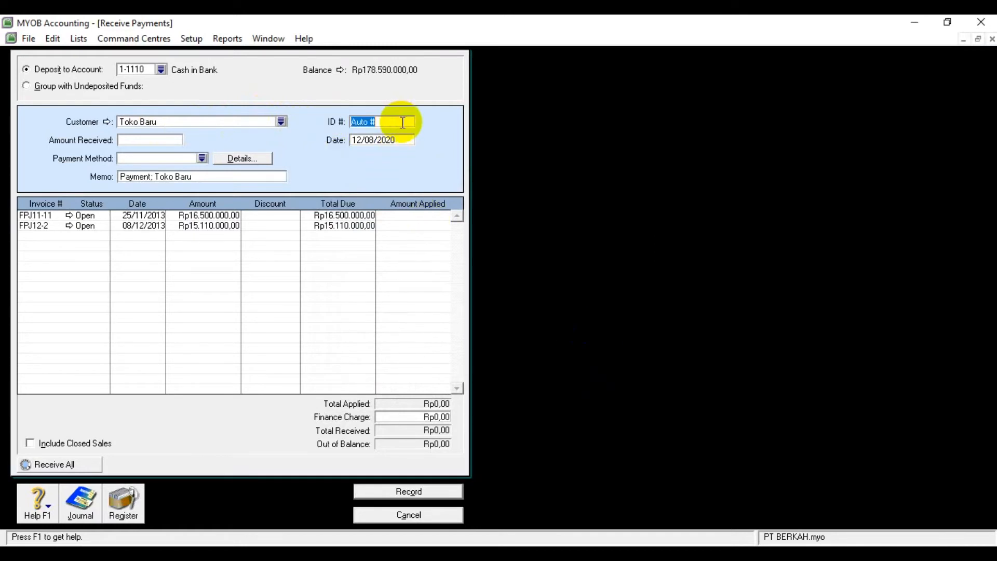
key(Caps_Lock)
text(BKM12-3)
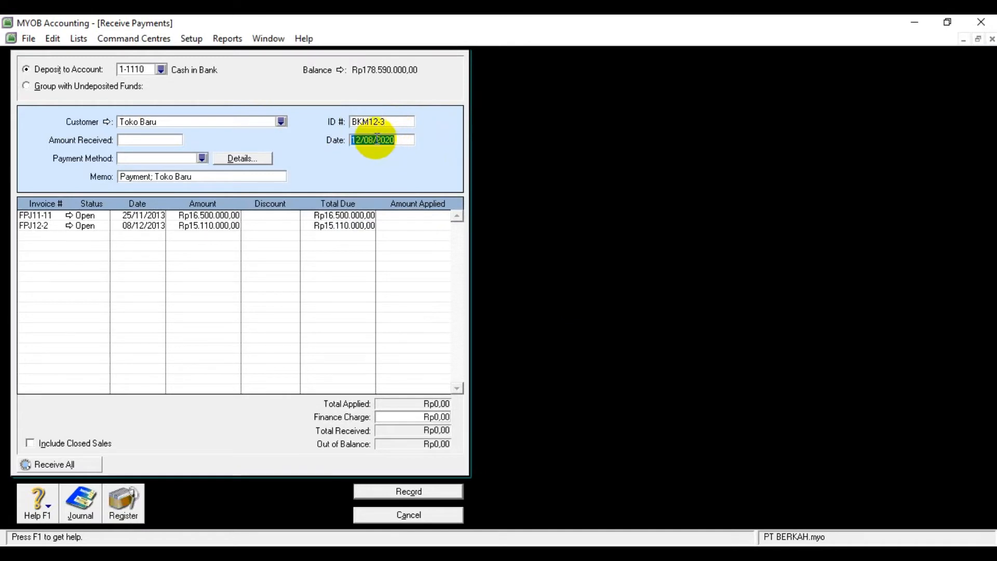
text(12/12/2013)
Enter 16.500.000 as the amount received from Toko Baru
click(171, 143)
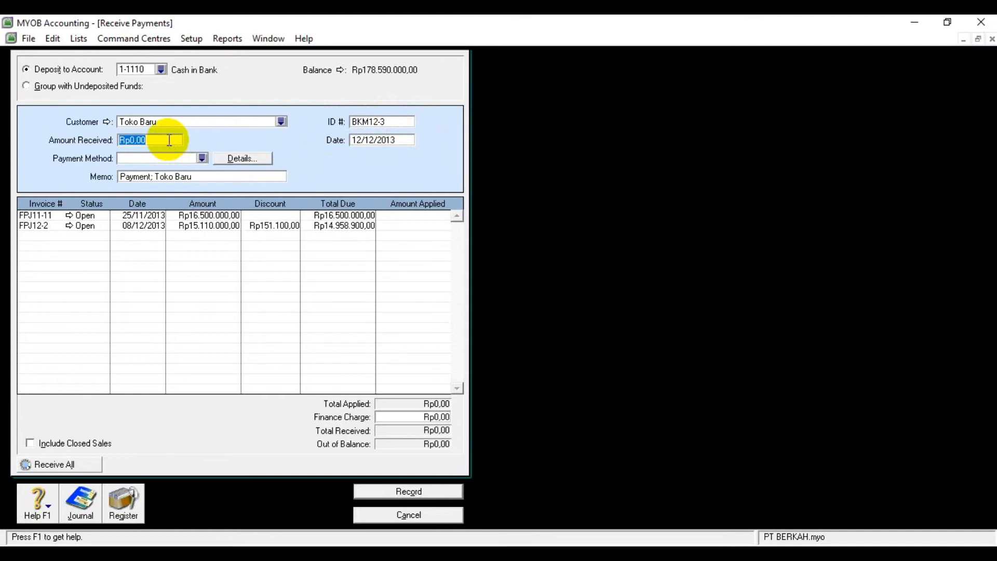
text(1)
text(6.500.)
text(000)
key(Tab)
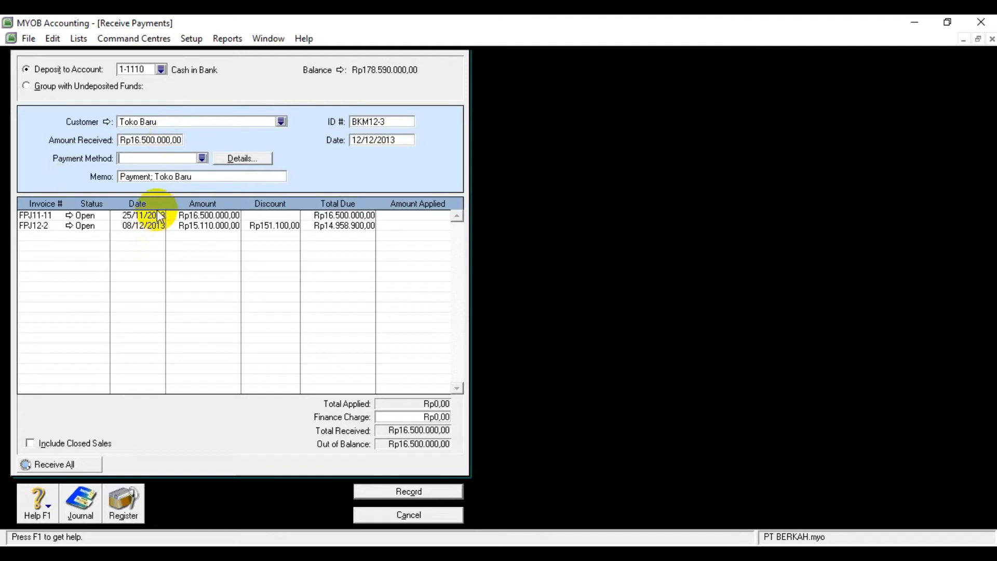
Apply 16.500.000 to invoice FPJ11-11, record Toko Baru's payment and close the Receive Payments window
click(410, 216)
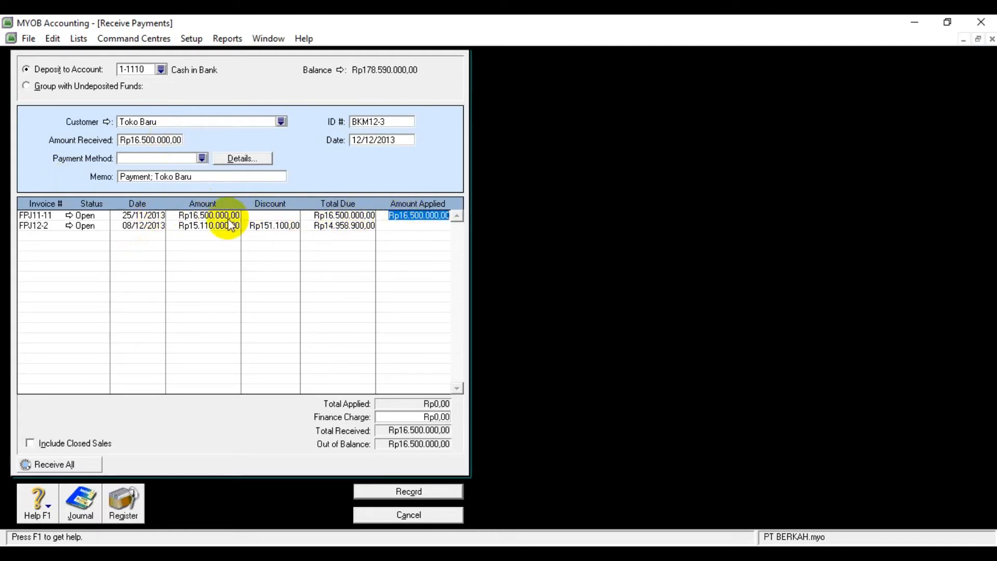
key(Tab)
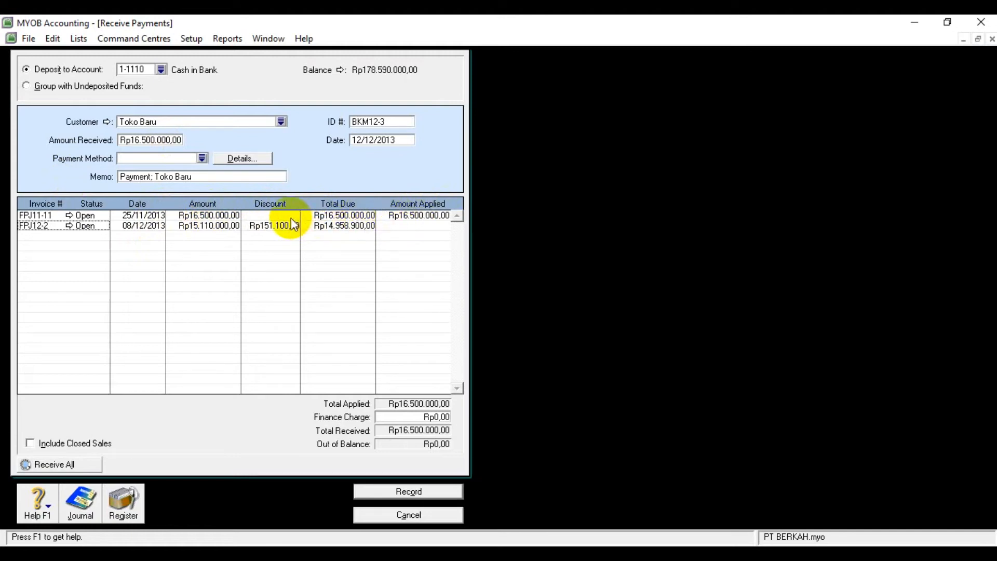
click(383, 495)
click(382, 515)
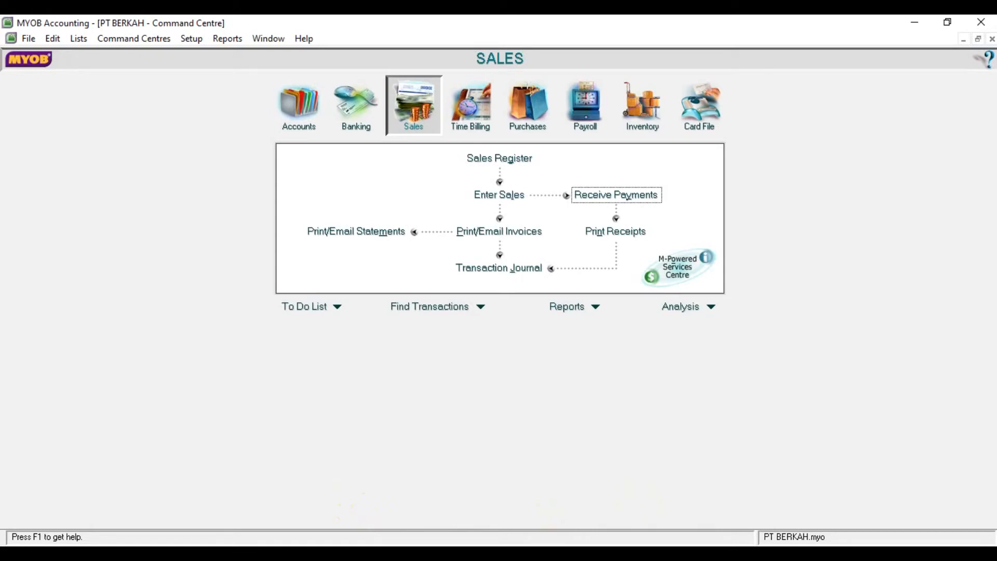
Read Dokumen 17, the PT Cipta Pesona Inti Jaya invoice, in the SOAL PT BERKAH ENGLISH Word document and return to MYOB
click(544, 554)
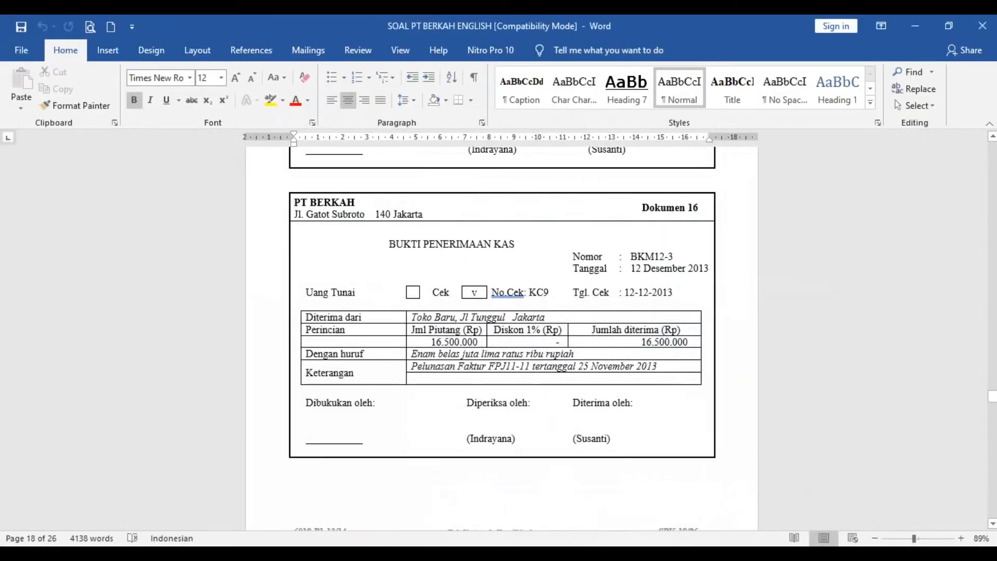
click(993, 524)
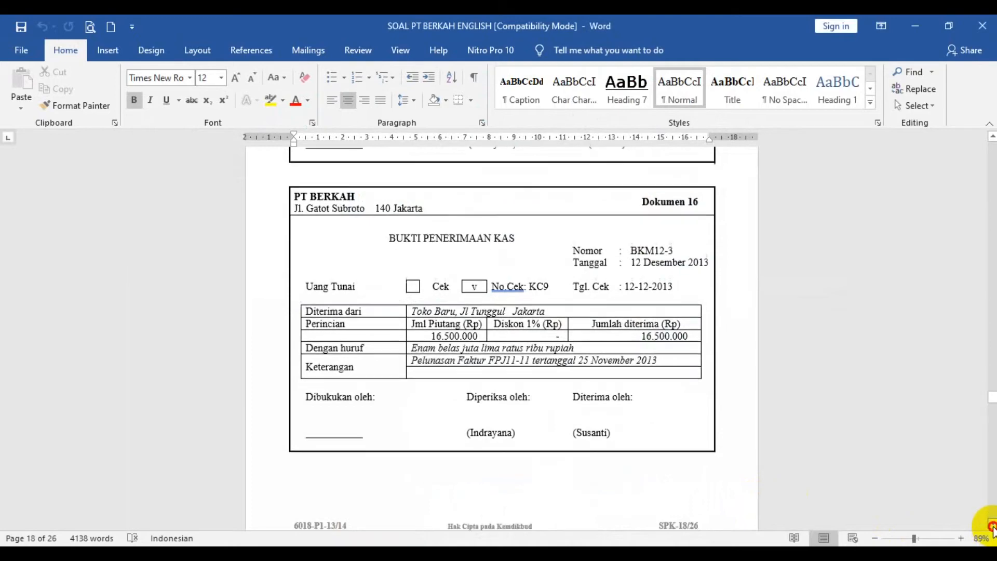
drag(993, 524, 992, 523)
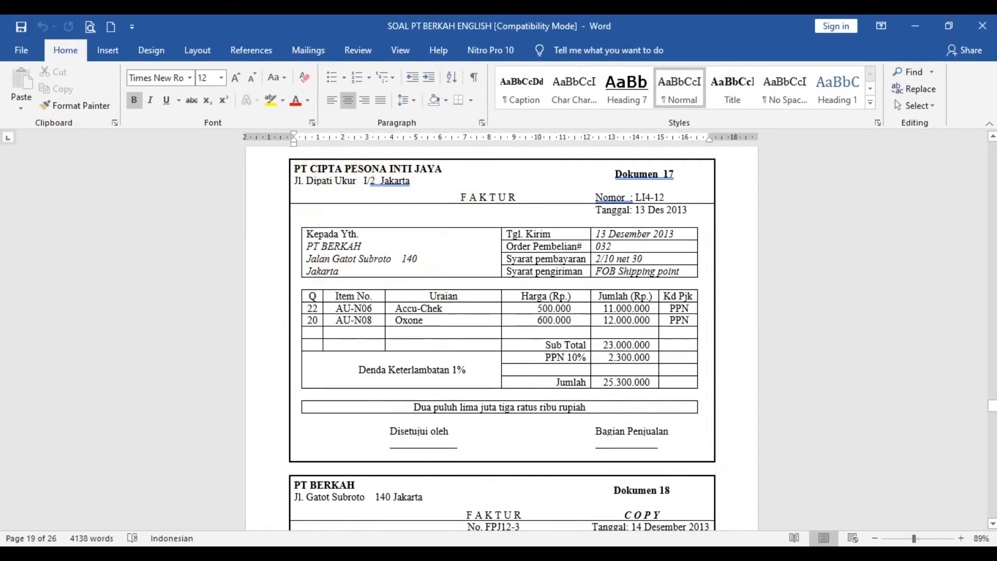
key(alt+Tab)
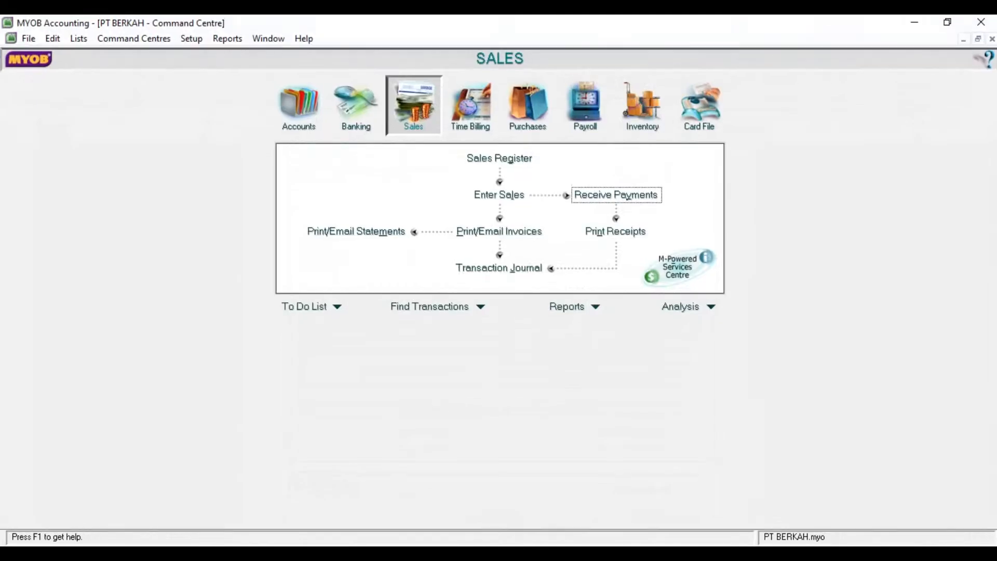
Start a purchase bill in the Purchases command centre for the supplier PT Cipta Pesona with Tax Inclusive turned off
click(532, 104)
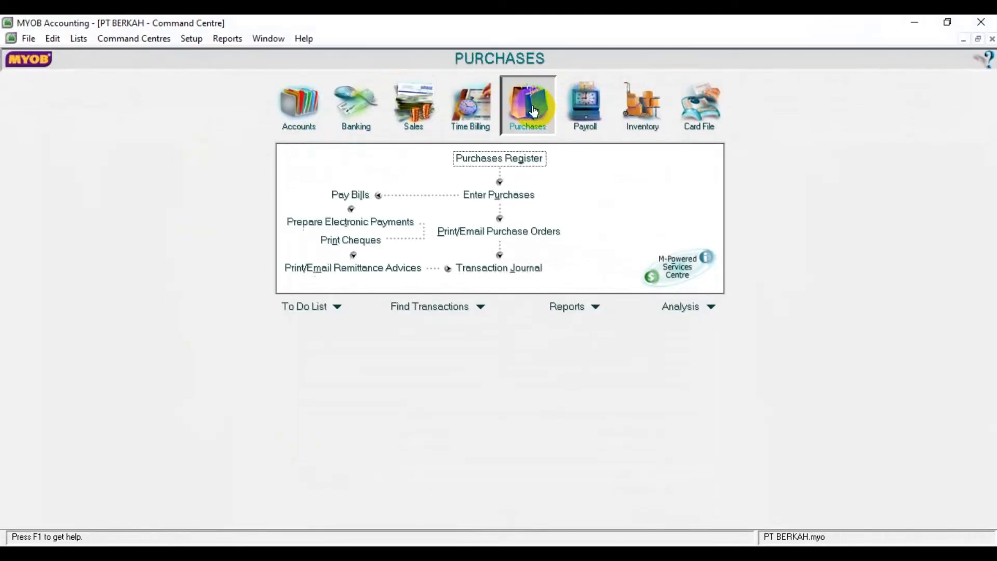
click(507, 204)
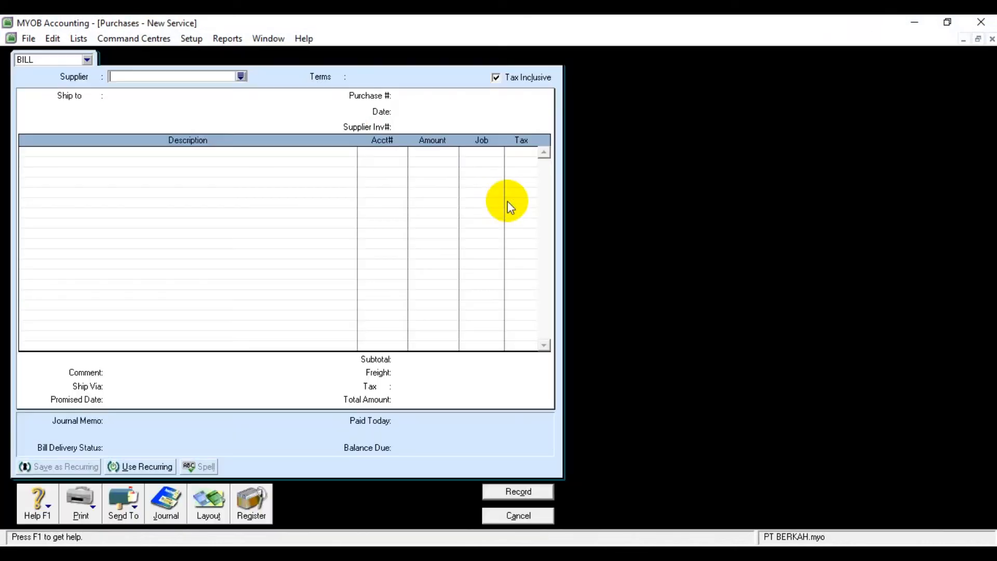
click(241, 77)
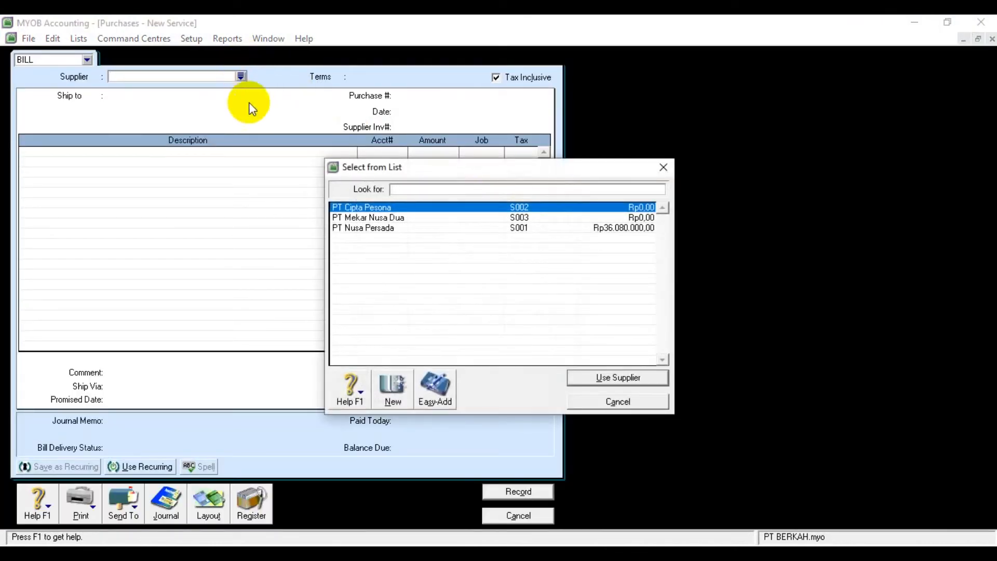
click(586, 378)
click(496, 78)
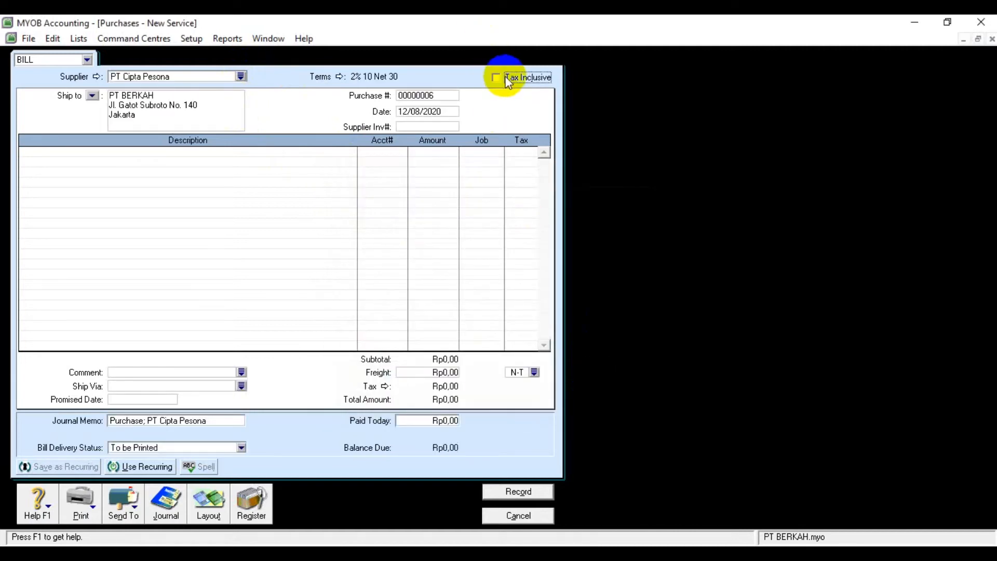
Set the bill's purchase number to 032 and its date to 13/12/2013
click(407, 99)
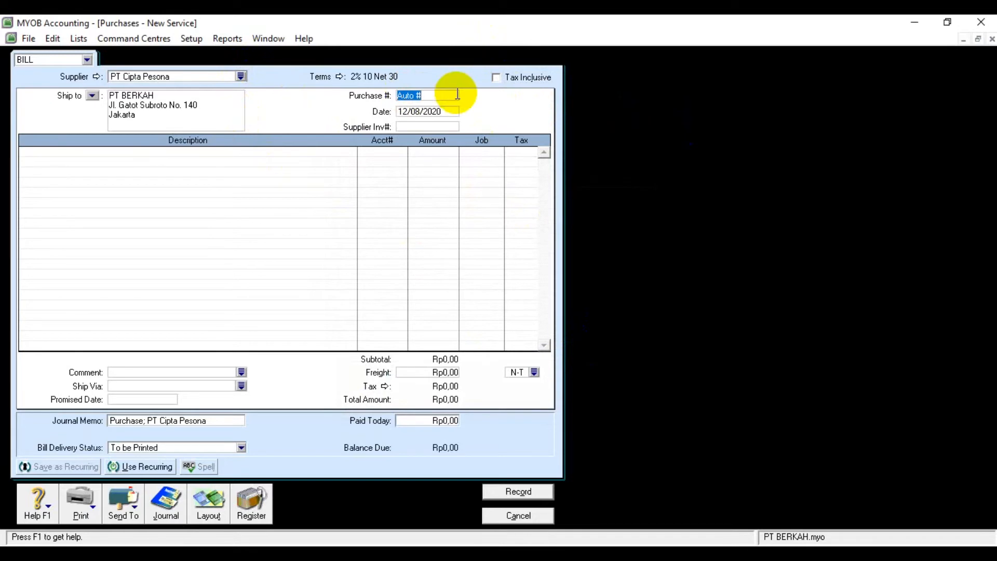
text(032)
click(452, 112)
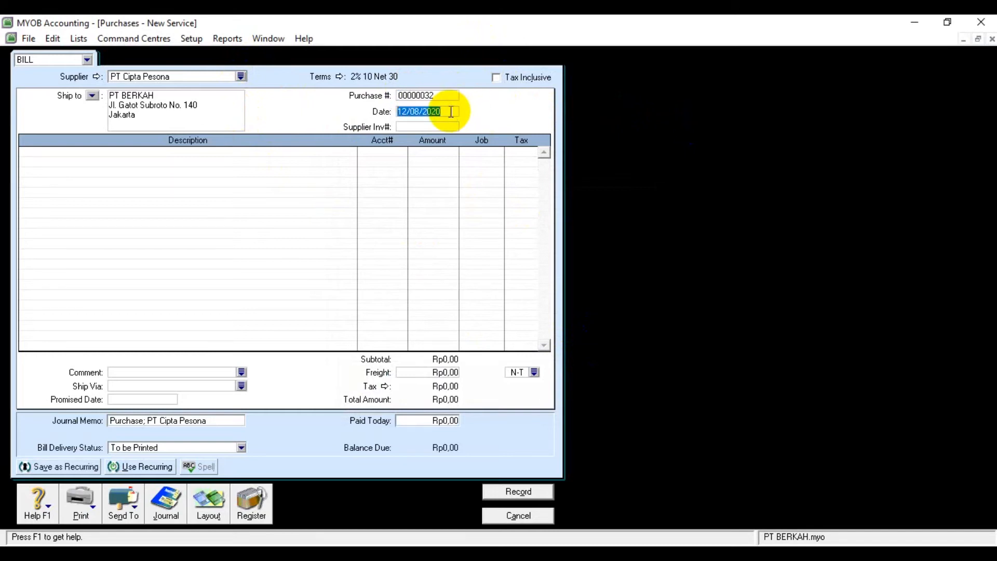
text(13/12/13)
key(Tab)
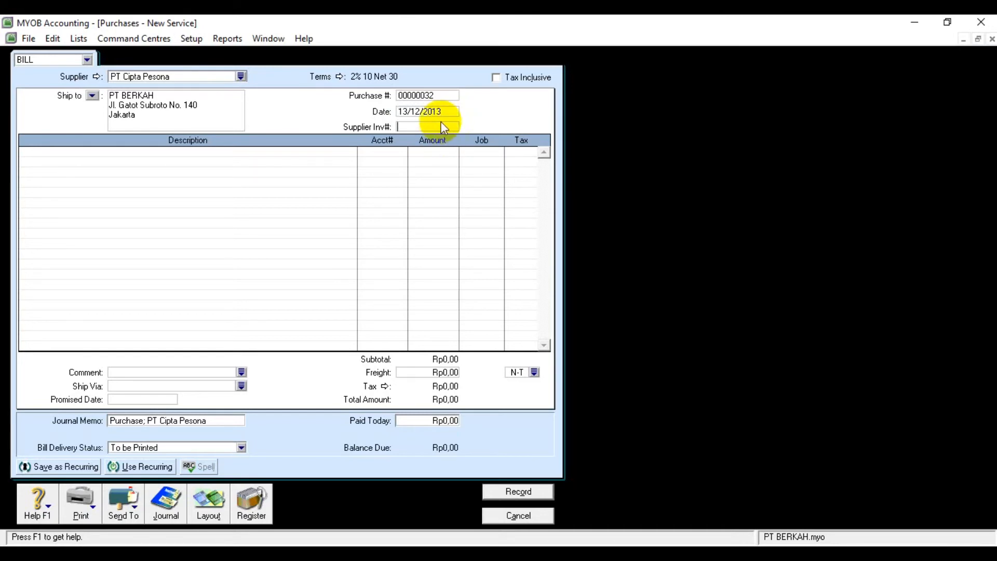
Enter L14-12 as the supplier invoice number
key(Caps_Lock)
key(Caps_Lock)
text(L14-12)
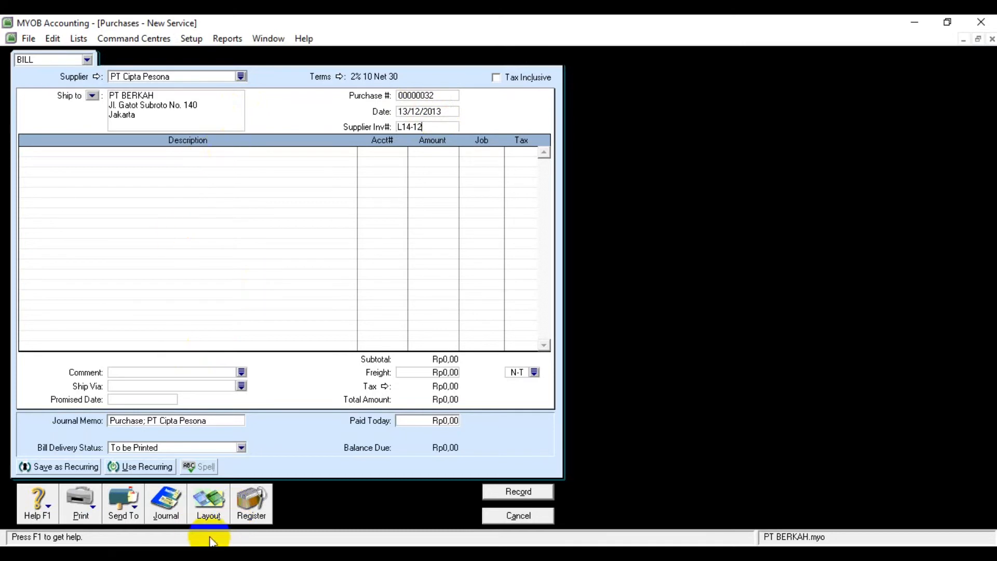
Switch the bill to the Item layout and fill in the emptied supplier invoice number with L14-12
click(208, 506)
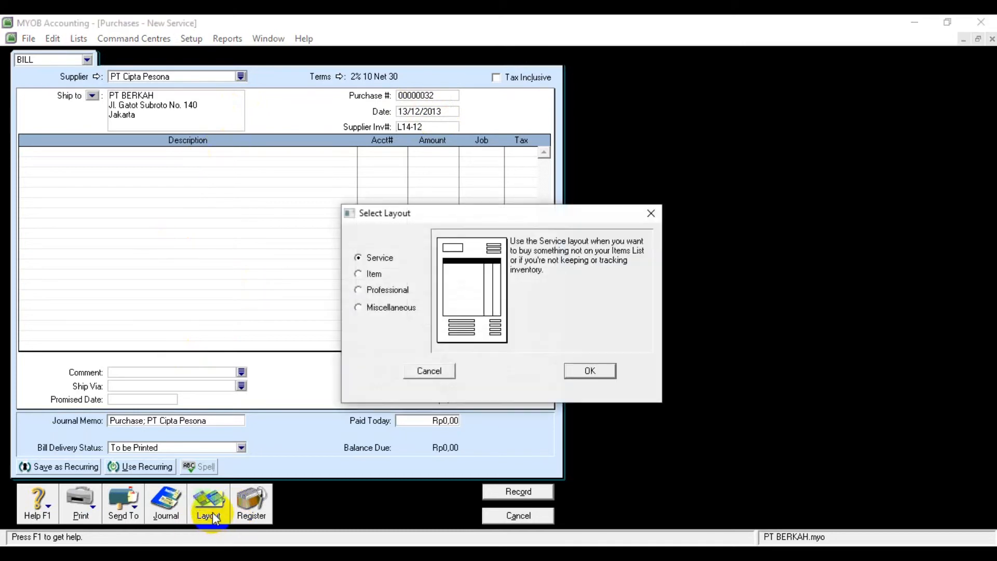
click(374, 273)
click(591, 370)
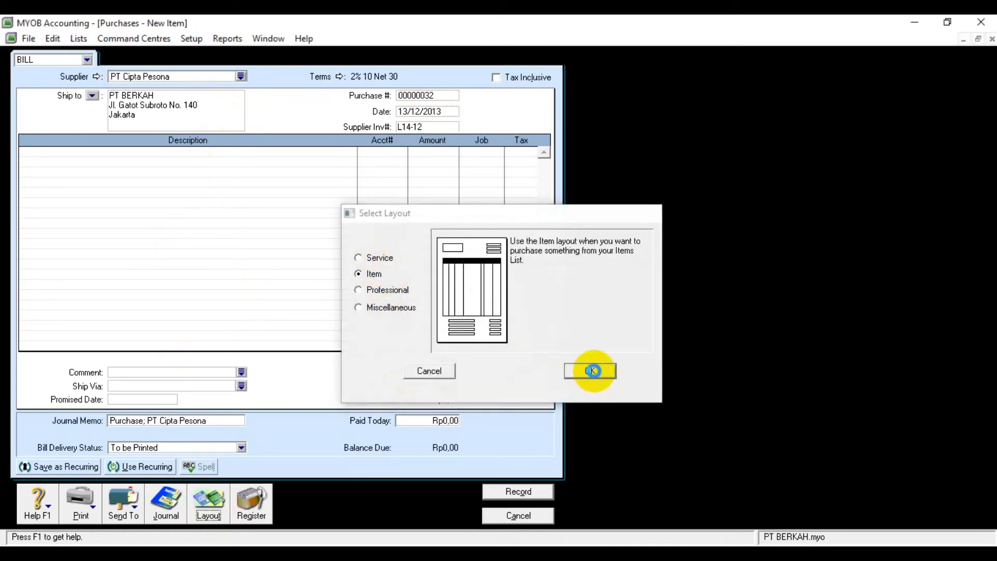
click(413, 124)
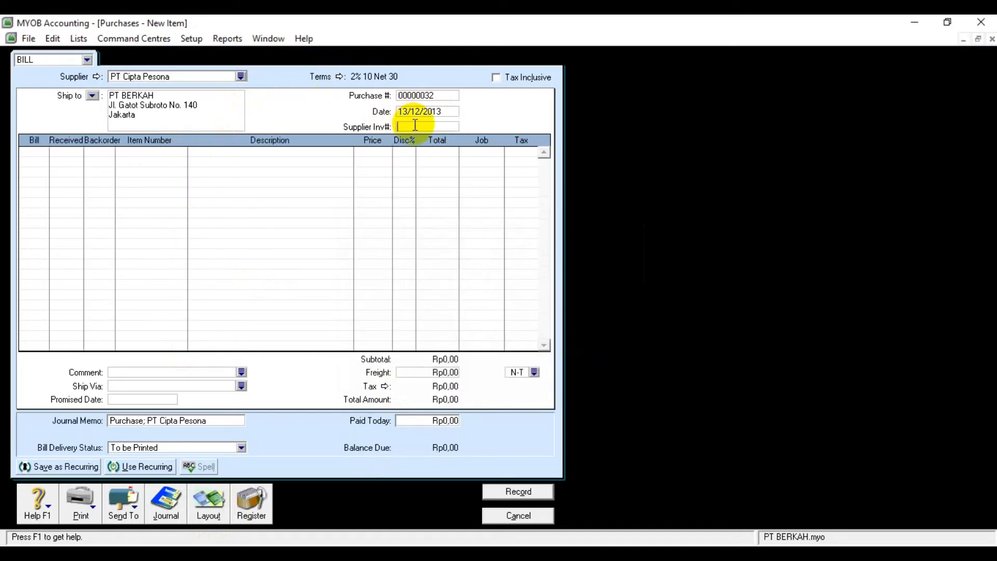
text(L14-2)
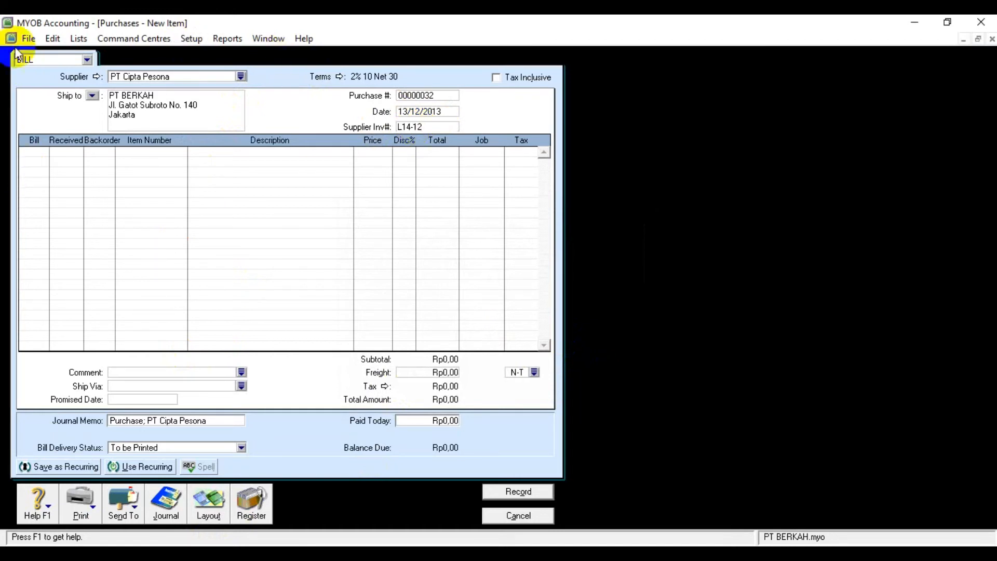
Add a bill line for 22 units of item AU-N06 ACCU CHEK
click(47, 154)
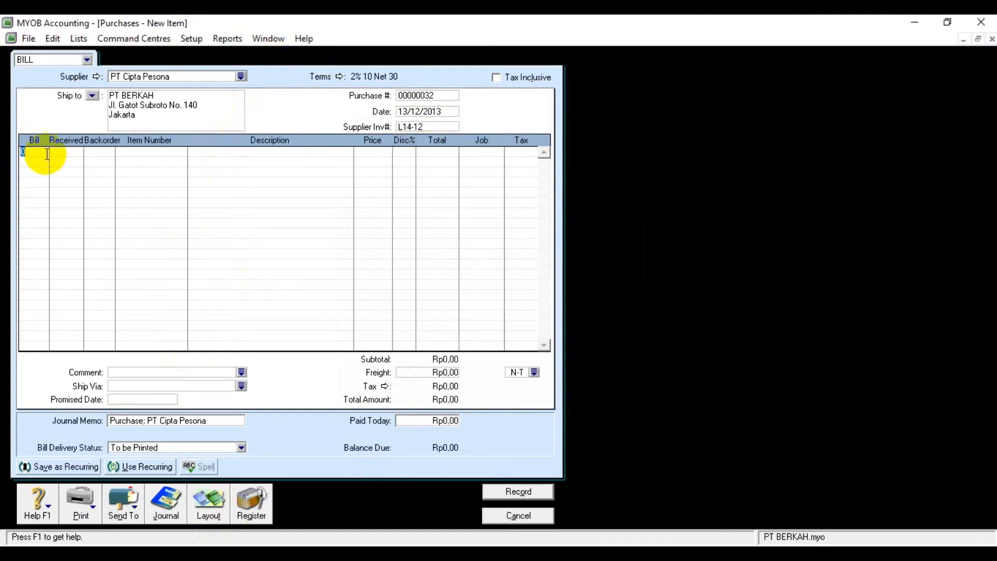
text(22)
click(129, 154)
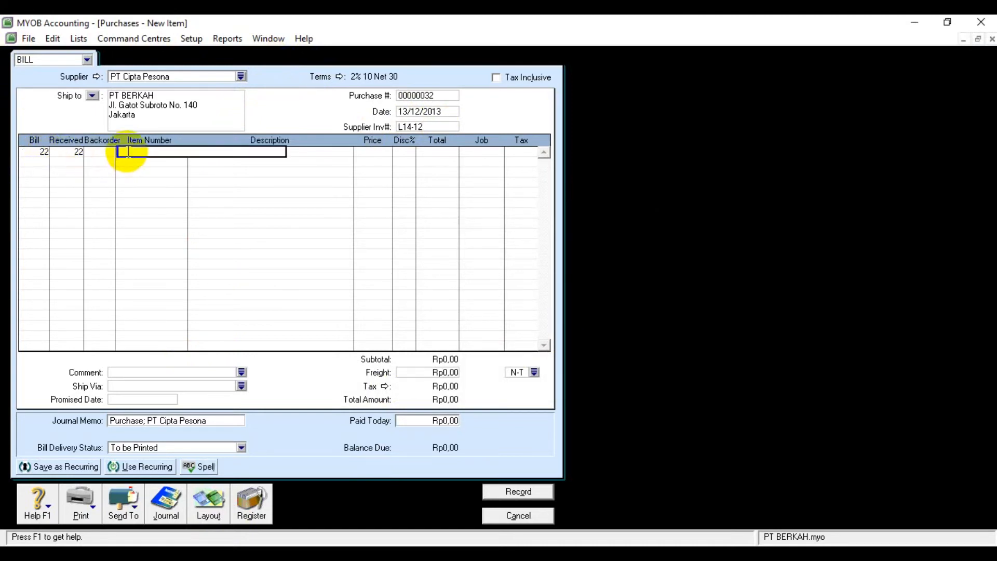
key(Tab)
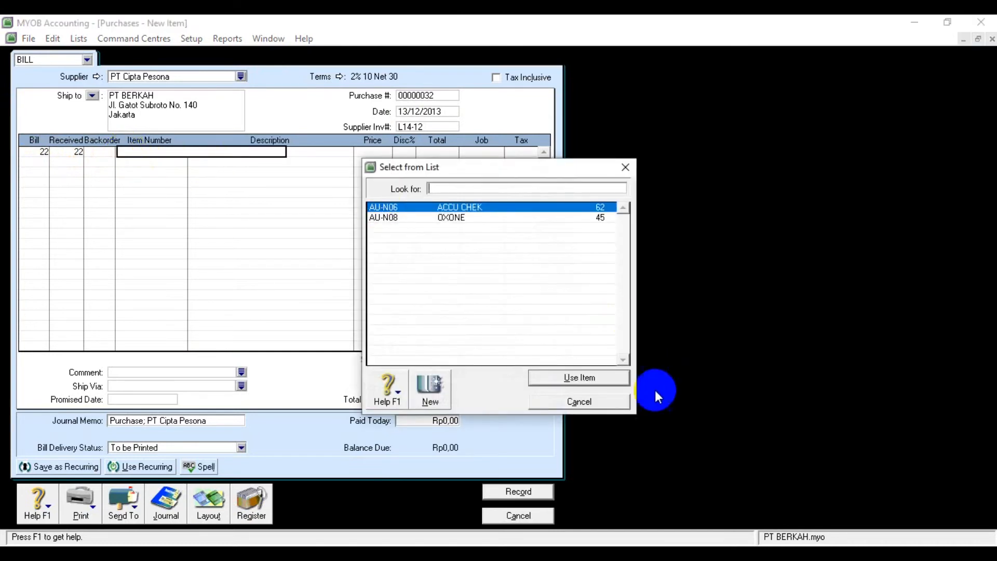
click(611, 381)
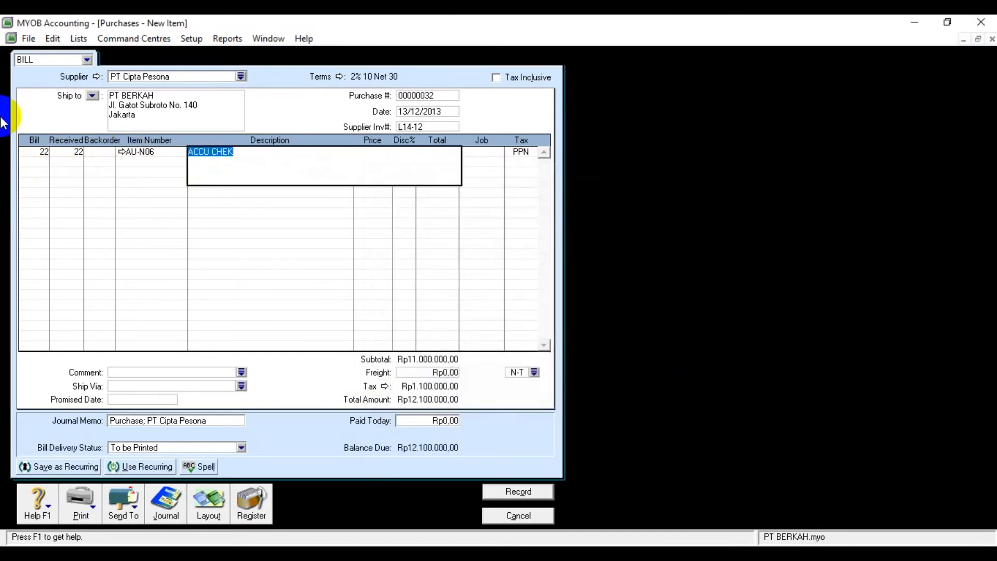
Add a second bill line for 20 units of item AU-N08 OXONE
click(34, 161)
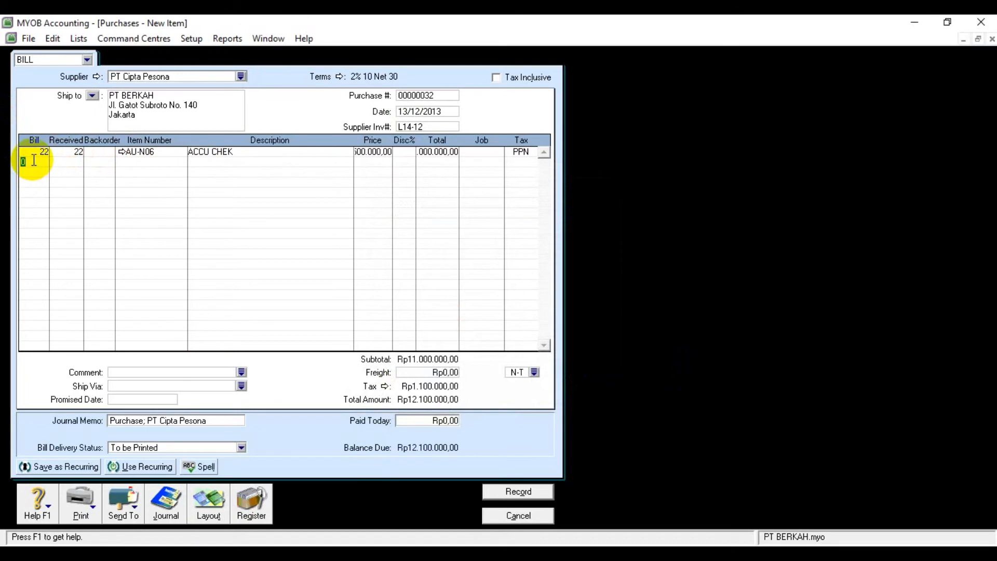
text(20)
click(134, 162)
key(Return)
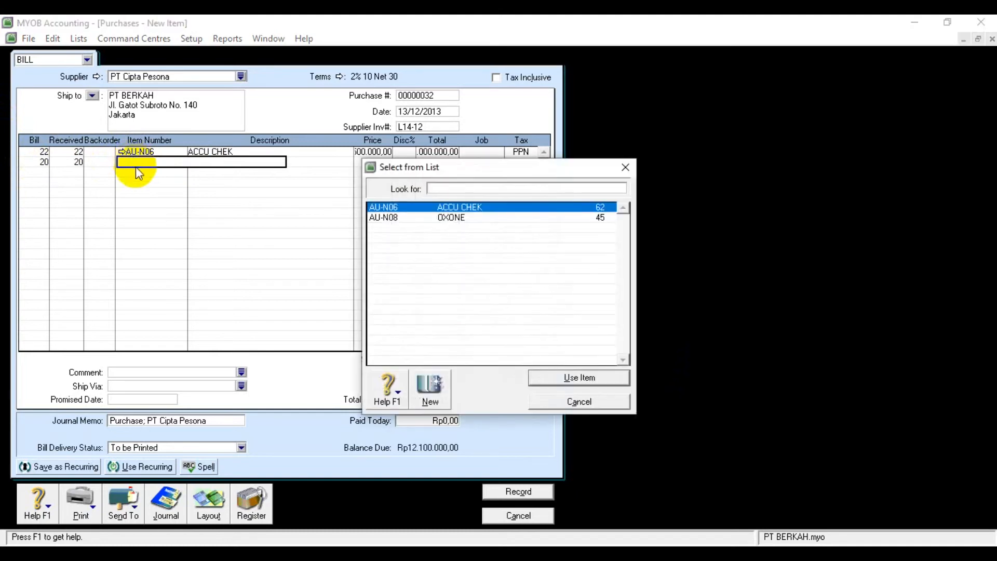
click(423, 217)
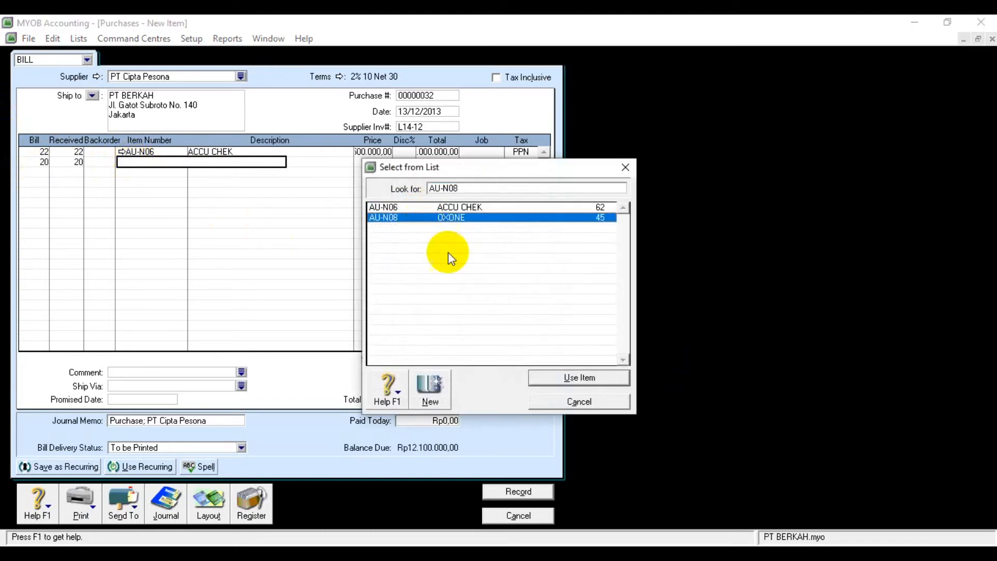
click(550, 376)
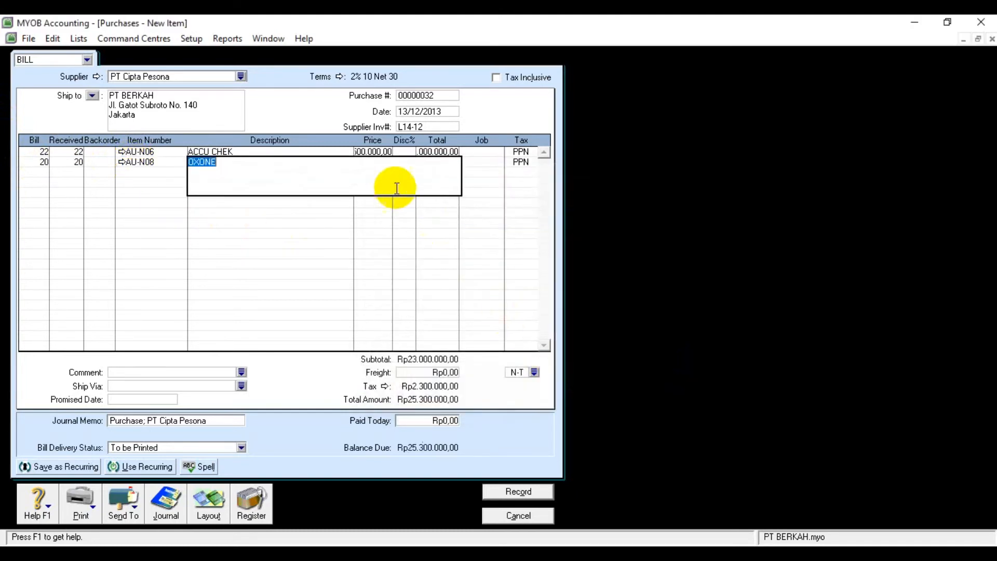
Check the ACCU CHEK price, record the bill without changing the tax code, and close the purchase window
click(379, 152)
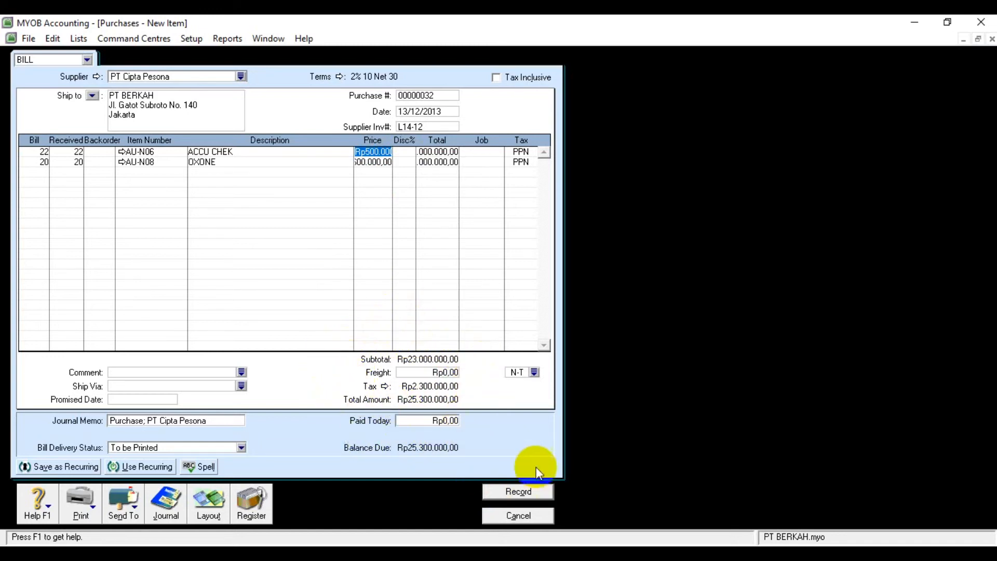
click(520, 492)
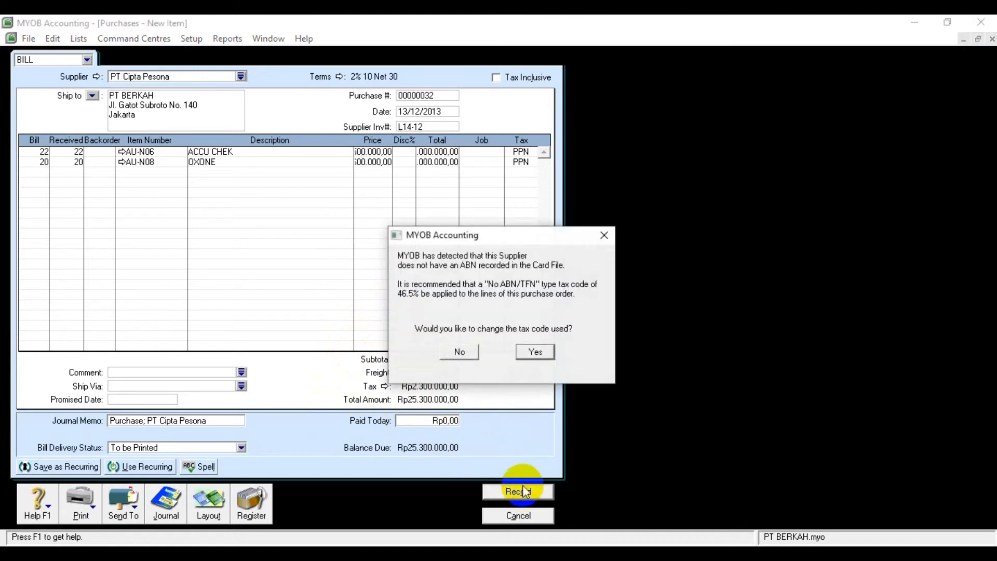
click(469, 355)
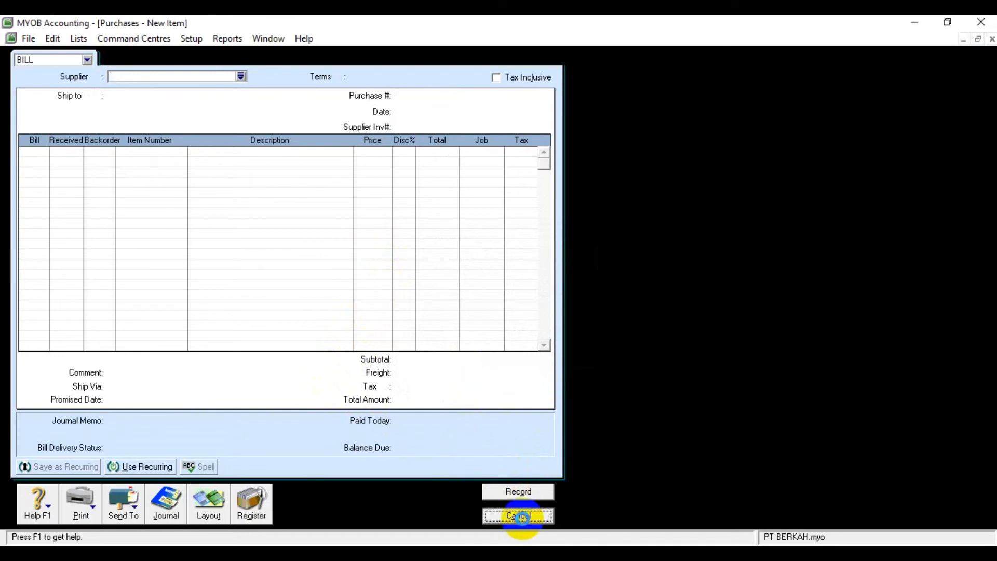
click(519, 516)
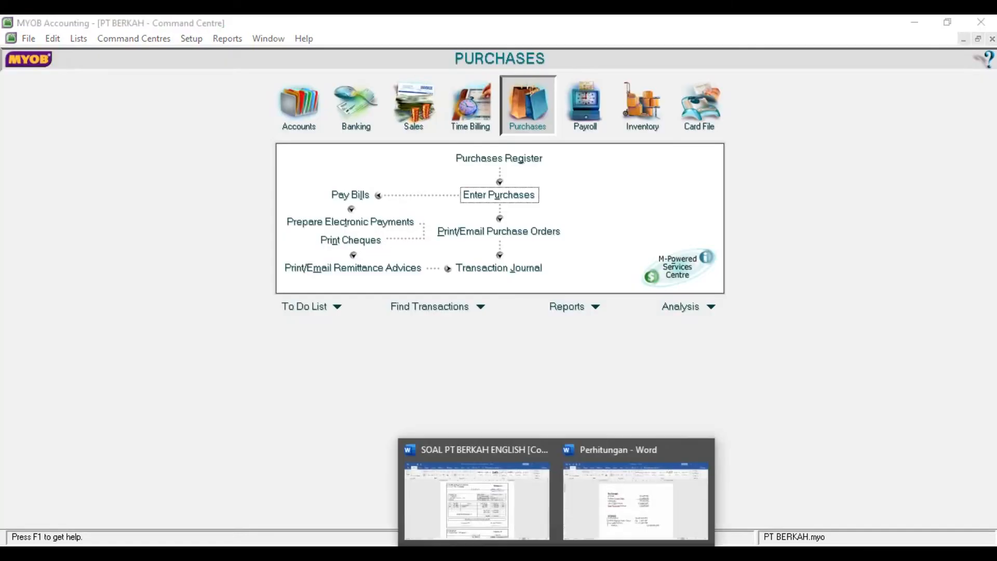
Read Dokumen 18, the sales invoice to Toko Contoh, in the SOAL PT BERKAH ENGLISH Word document and return to MYOB
click(500, 506)
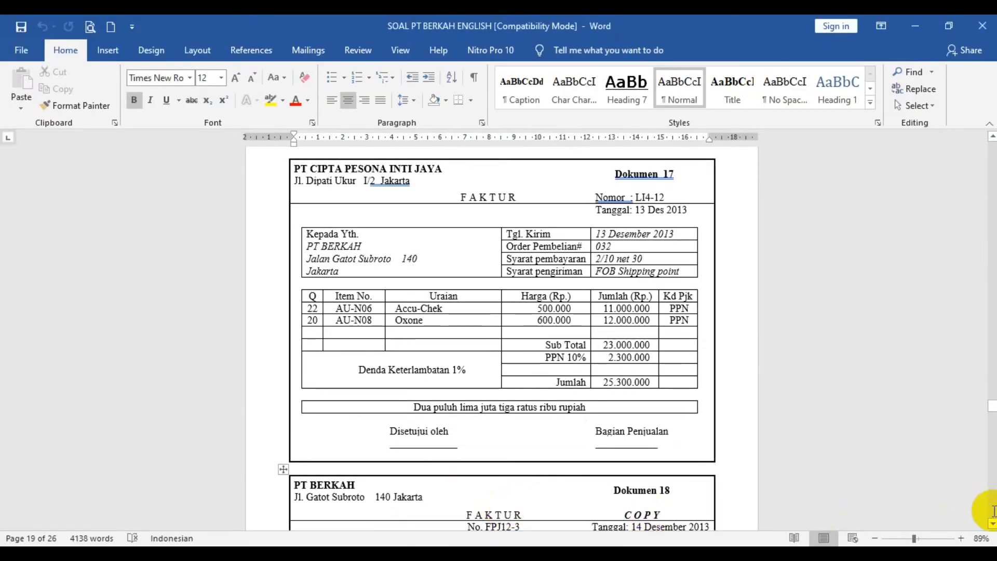
click(992, 524)
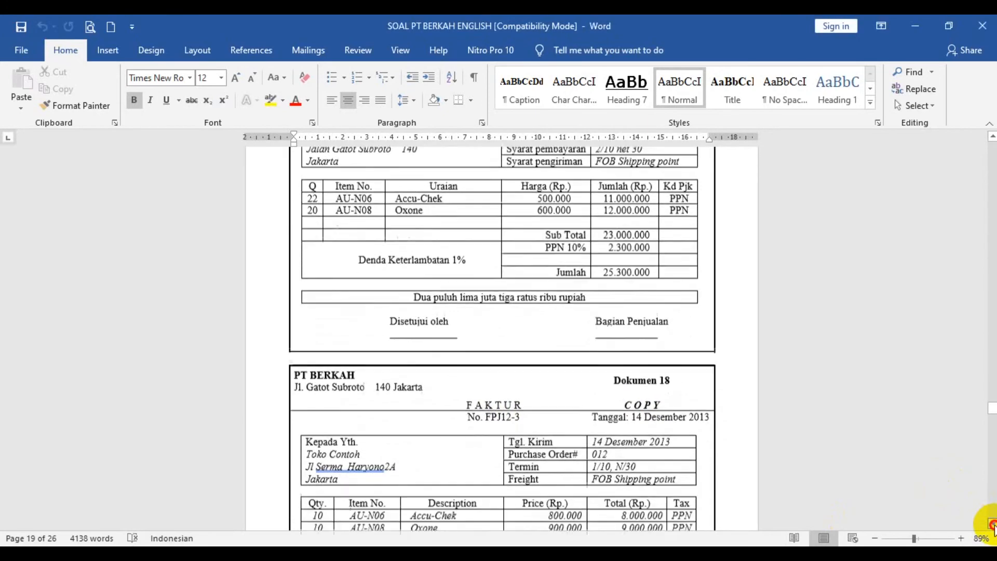
click(991, 524)
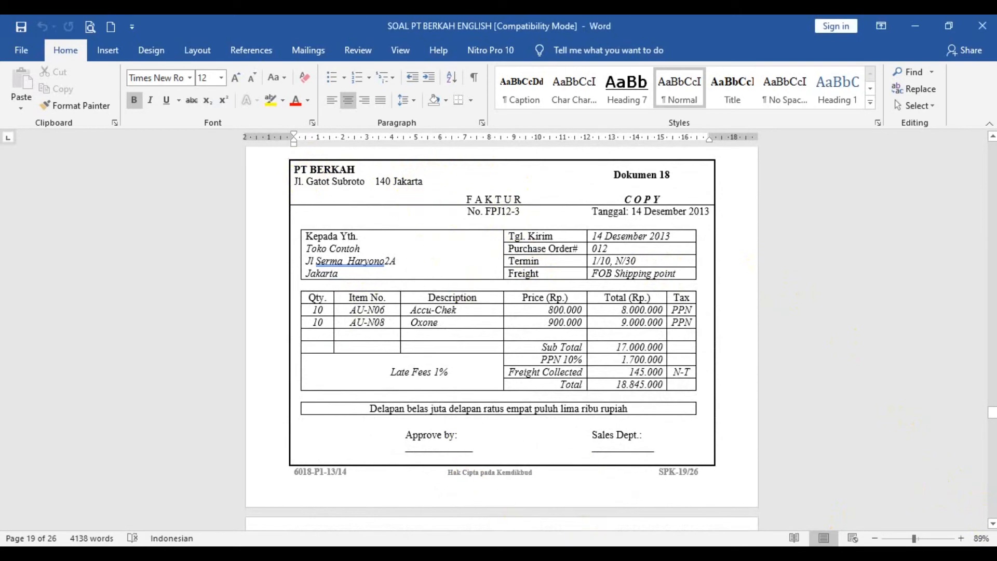
key(alt+Tab)
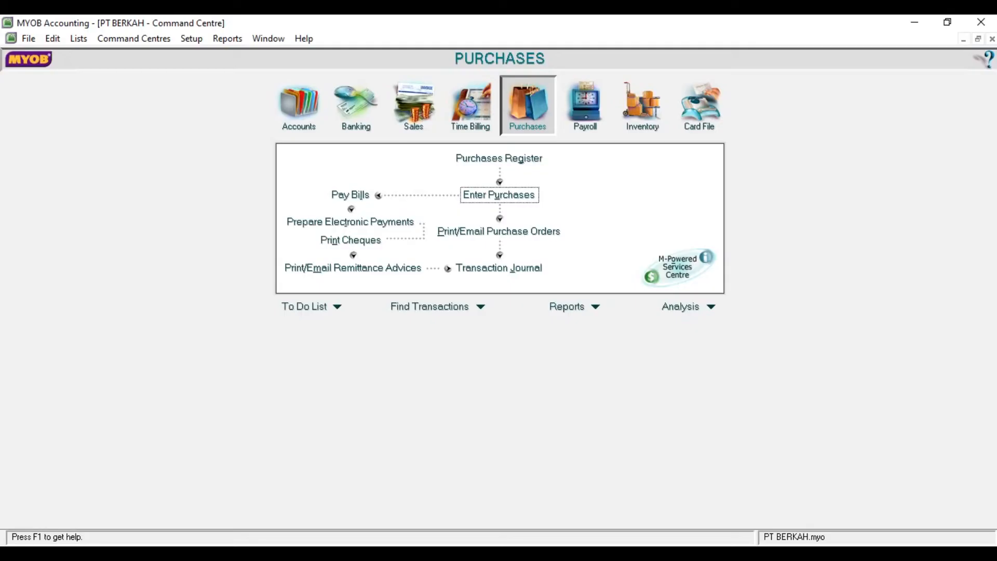
Start a new sales invoice for the customer Toko Contoh
click(414, 111)
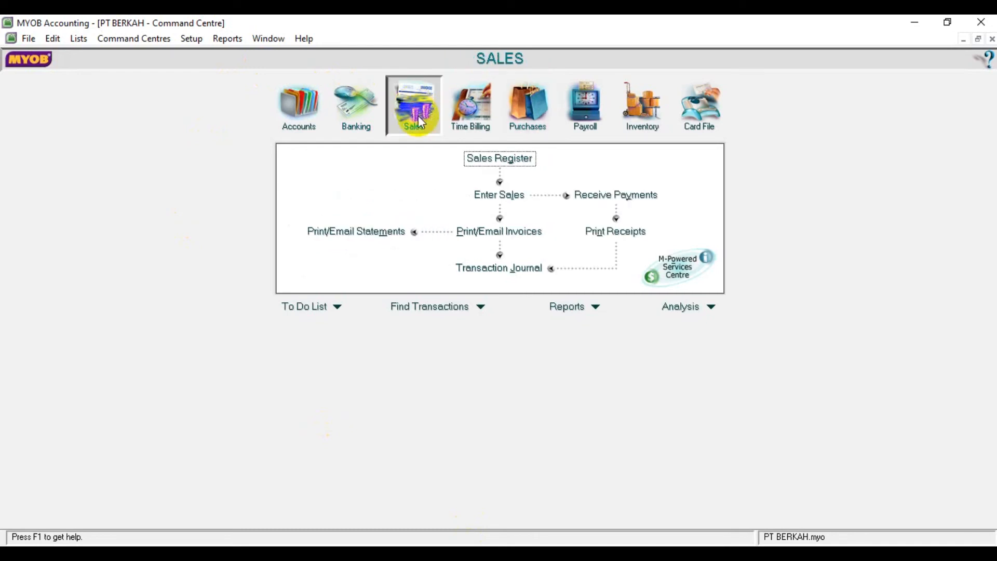
click(516, 196)
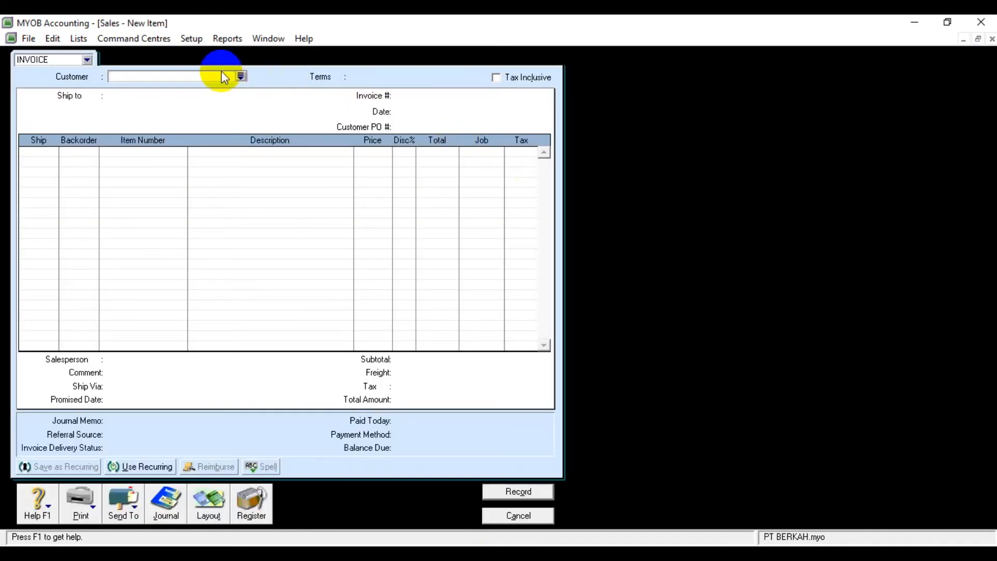
click(240, 77)
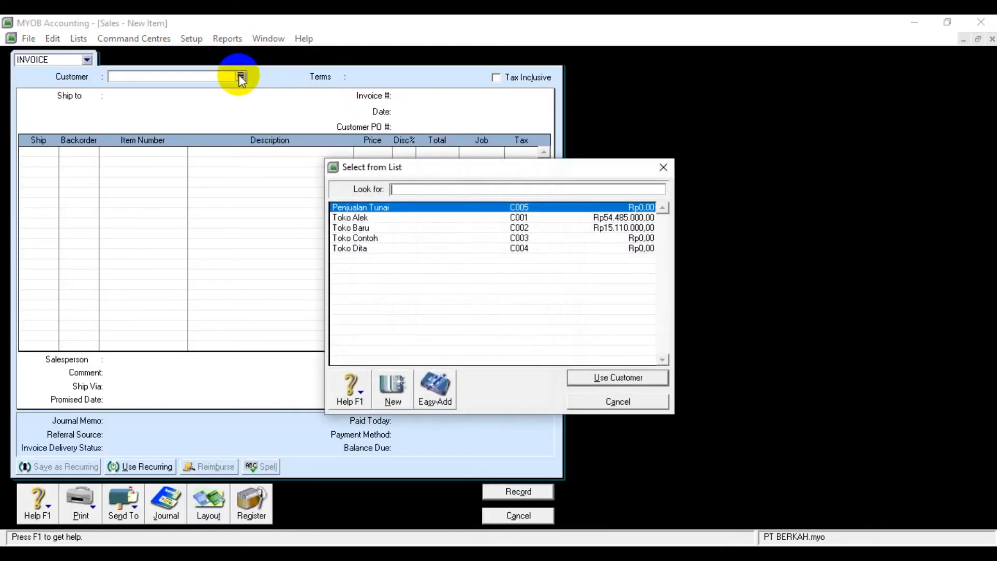
click(383, 240)
click(658, 378)
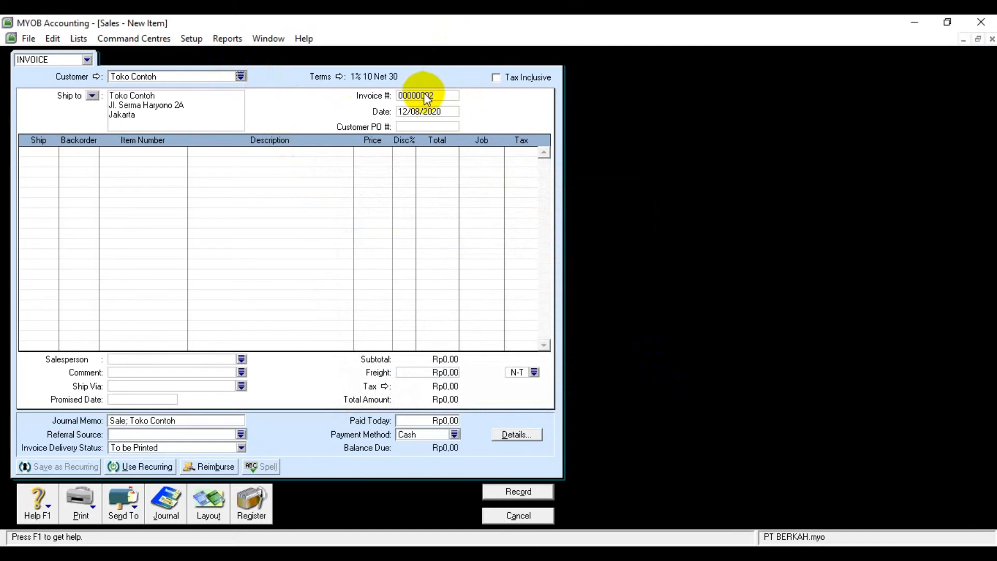
Set the invoice number to FPJ12-3 and the date to 14/12/2013, and enter the customer's purchase order number
click(435, 93)
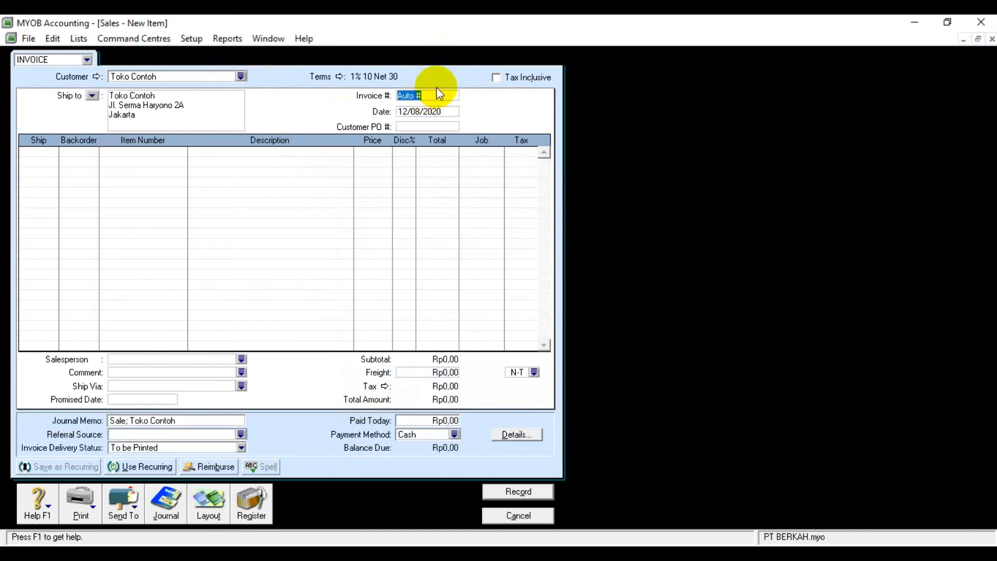
text(FPJ12-3)
click(436, 111)
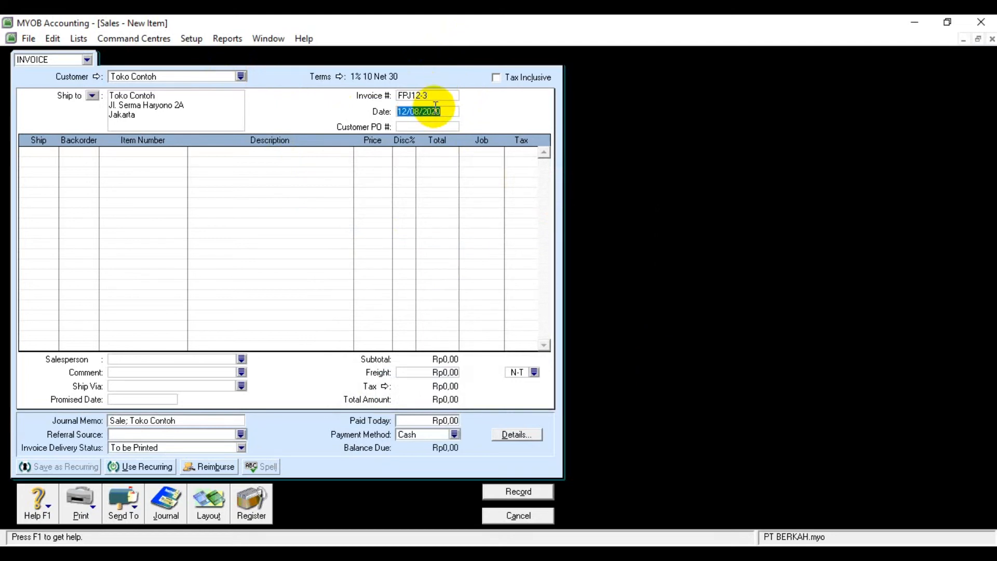
text(14/12/13)
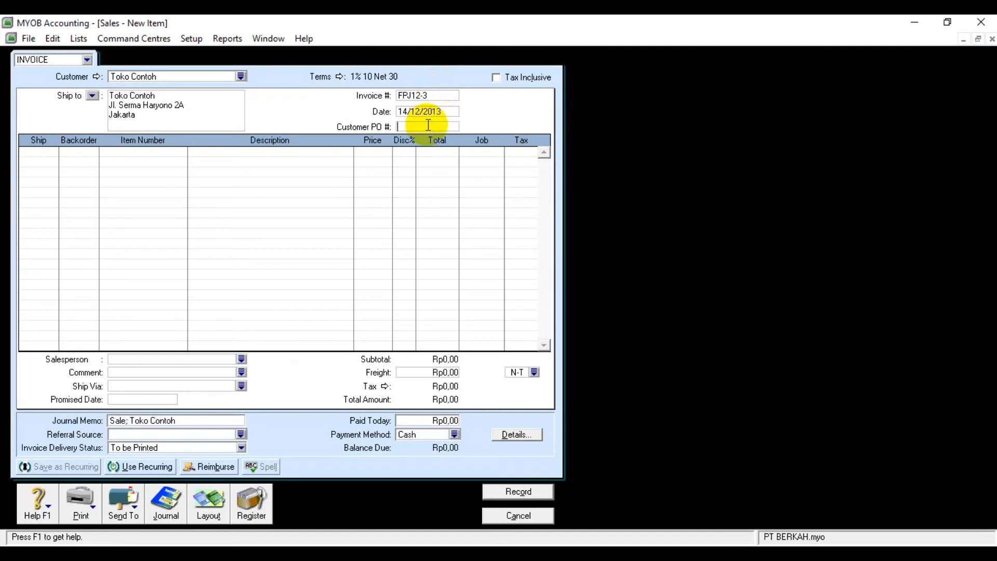
text(012)
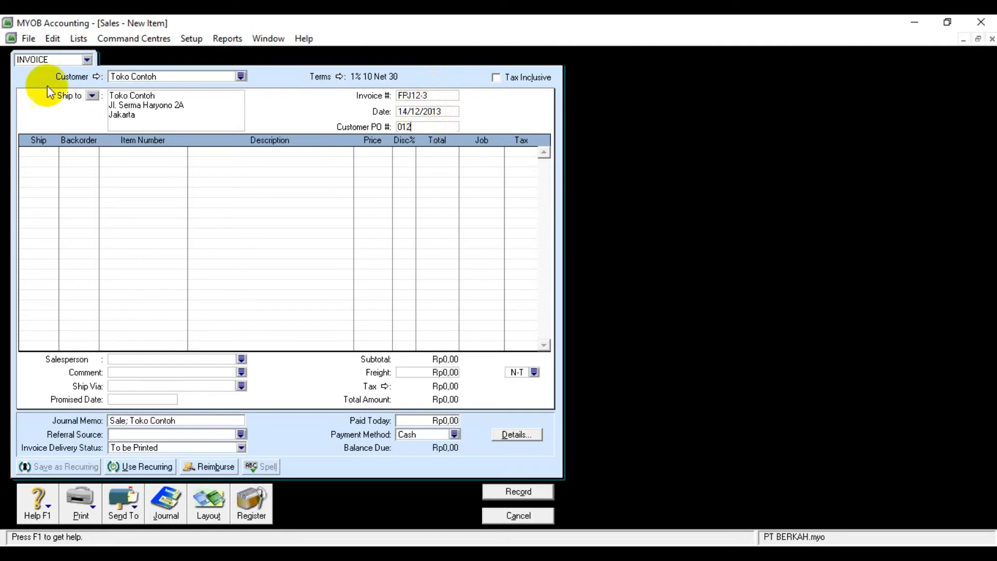
Add an invoice line shipping 10 units of item AU-N06 ACCU CHEK
click(37, 156)
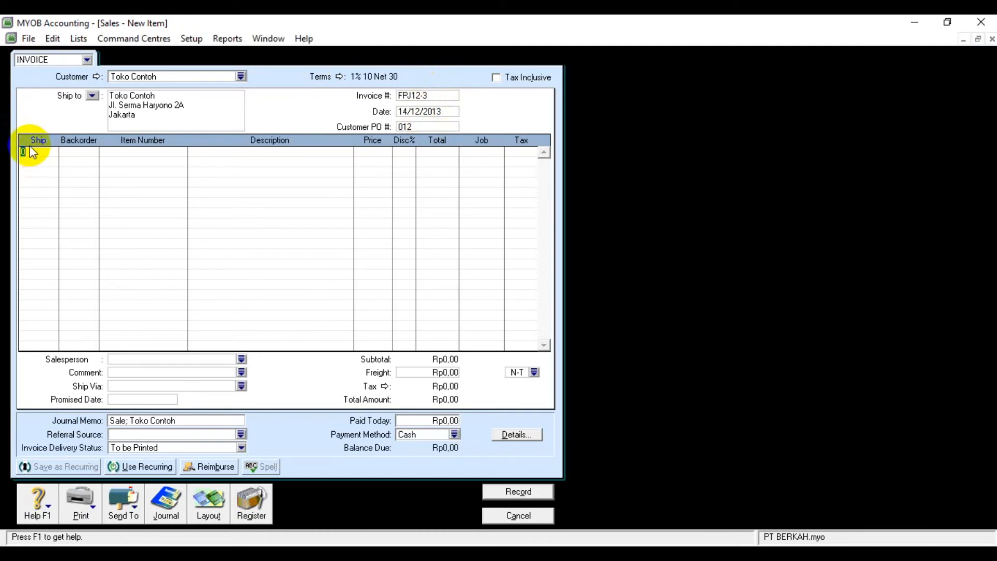
text(10)
click(121, 152)
click(121, 152)
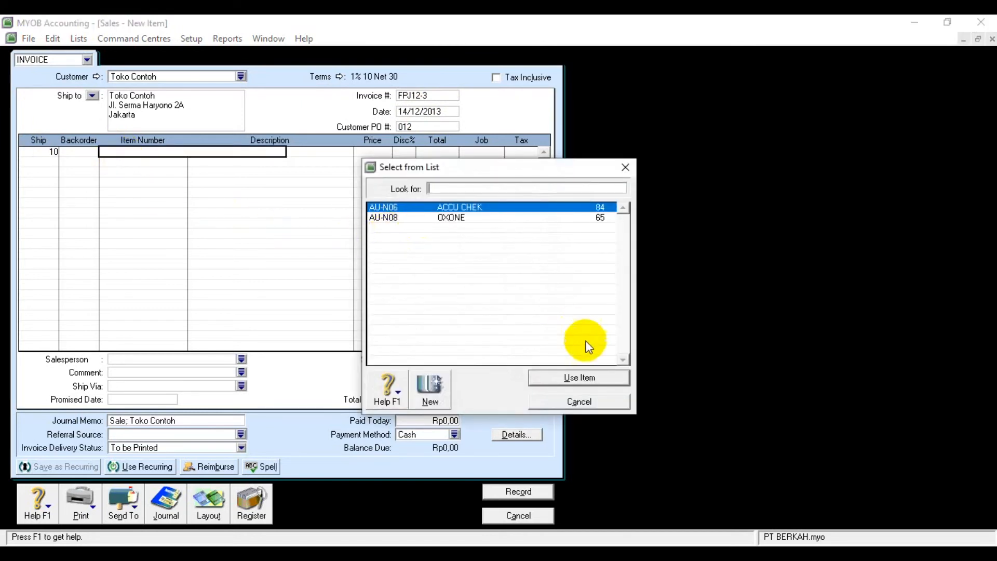
click(548, 383)
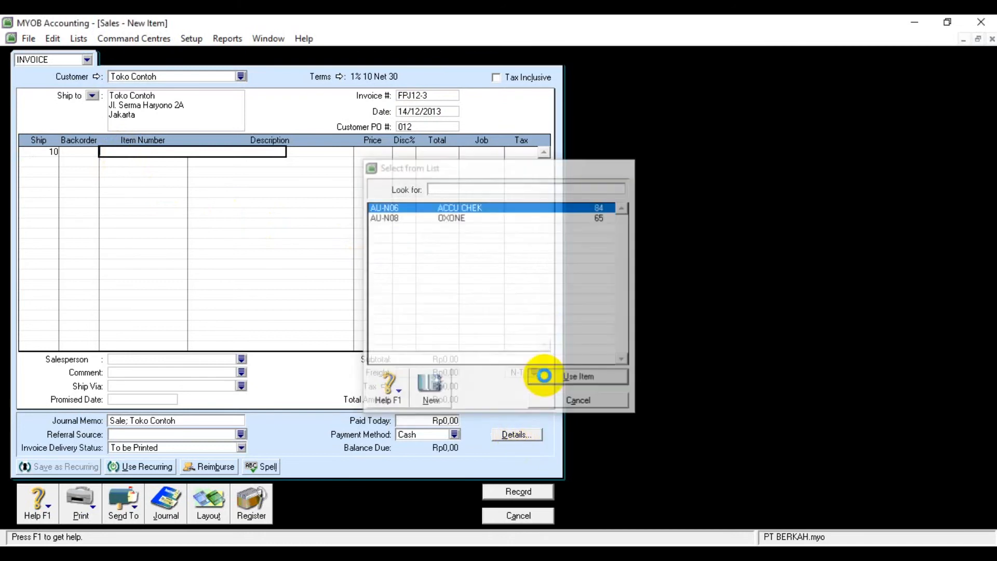
Add a second invoice line shipping 10 units of item AU-N08 OXONE
click(40, 162)
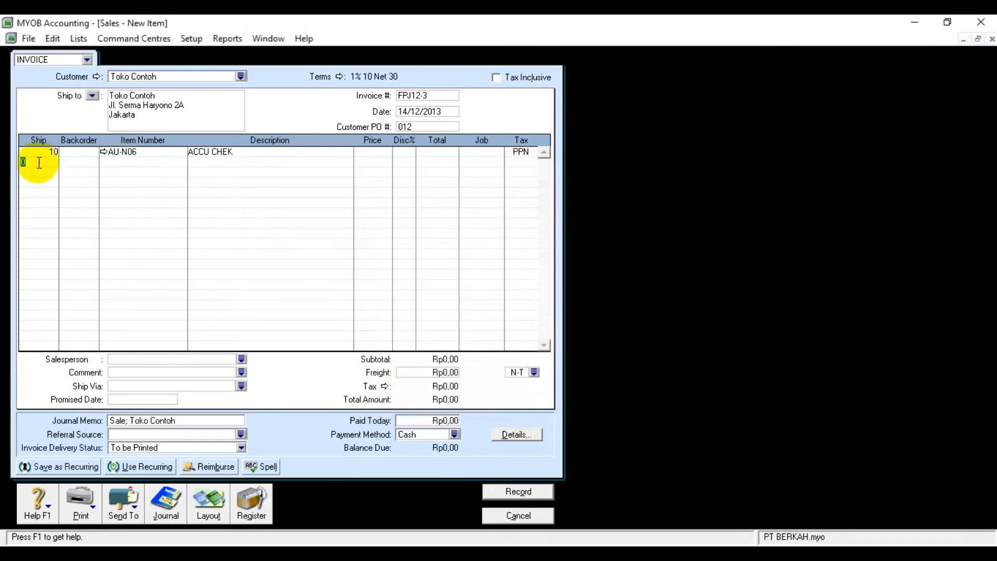
text(10)
click(111, 163)
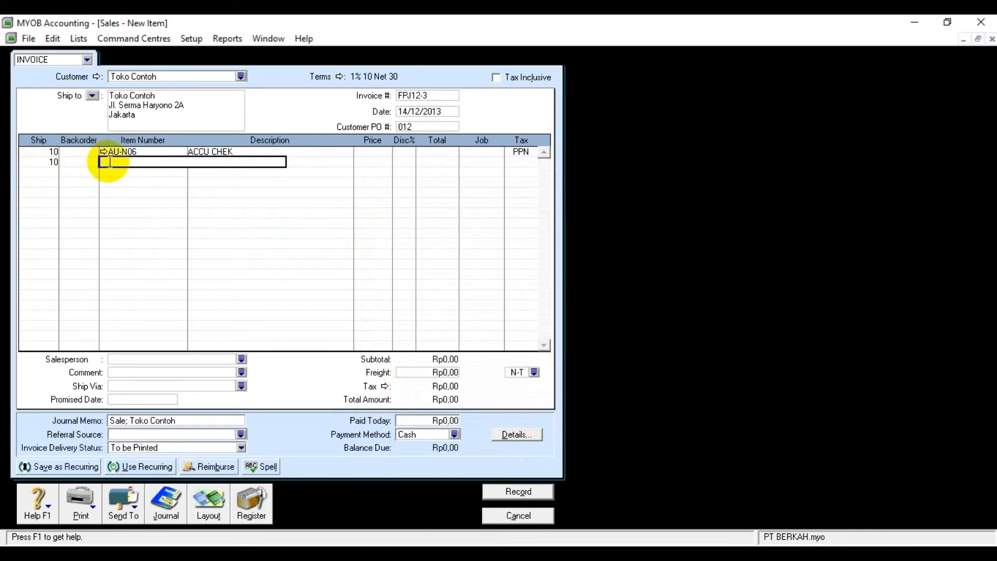
key(Tab)
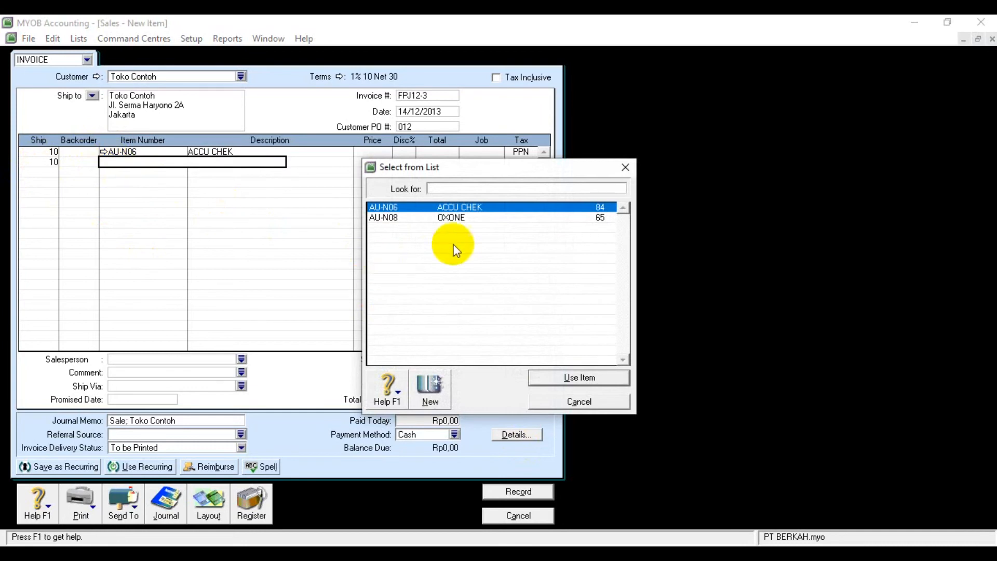
click(461, 217)
click(561, 379)
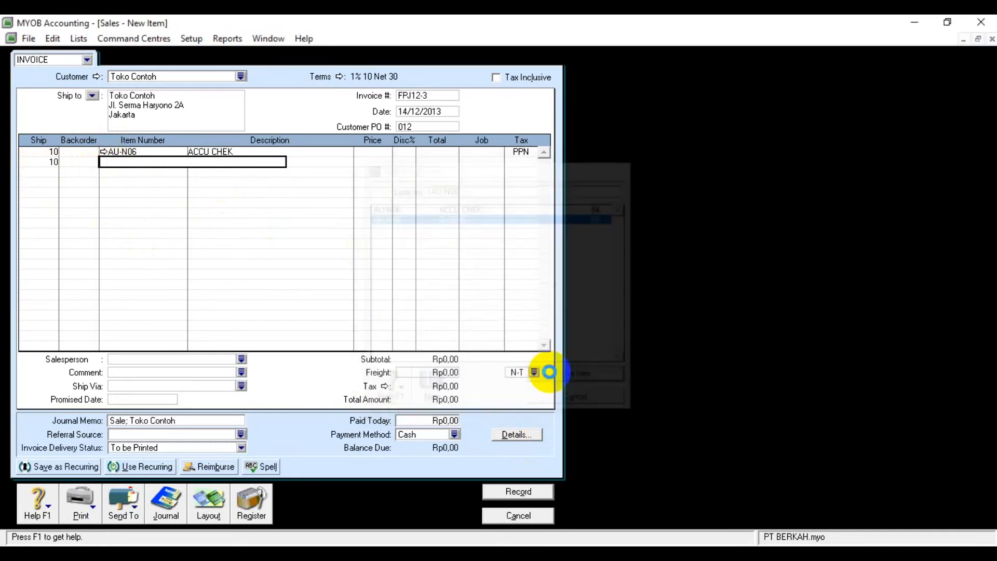
Set the unit prices to Rp800.000 for ACCU CHEK and Rp900.000 for OXONE
click(386, 151)
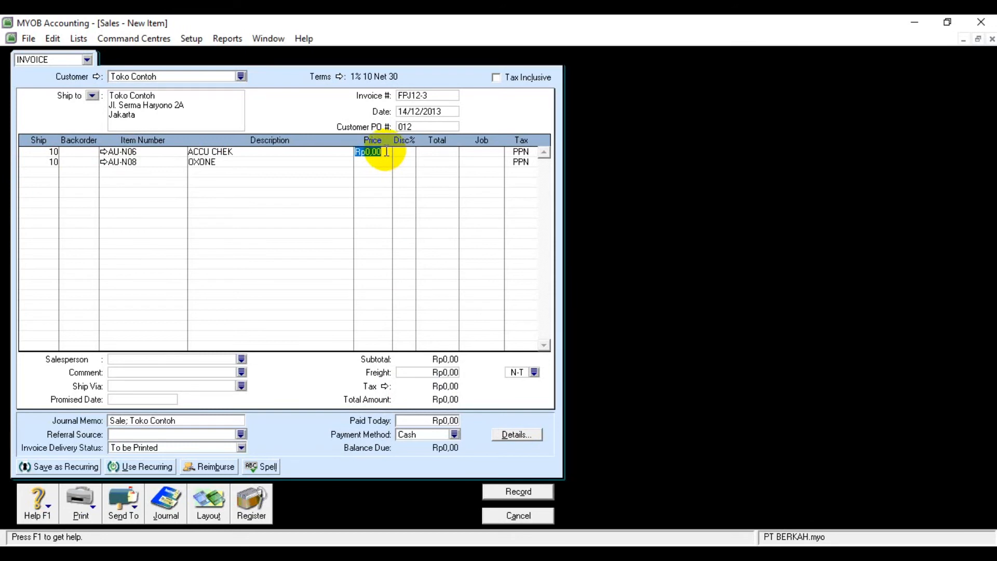
text(800000)
click(373, 161)
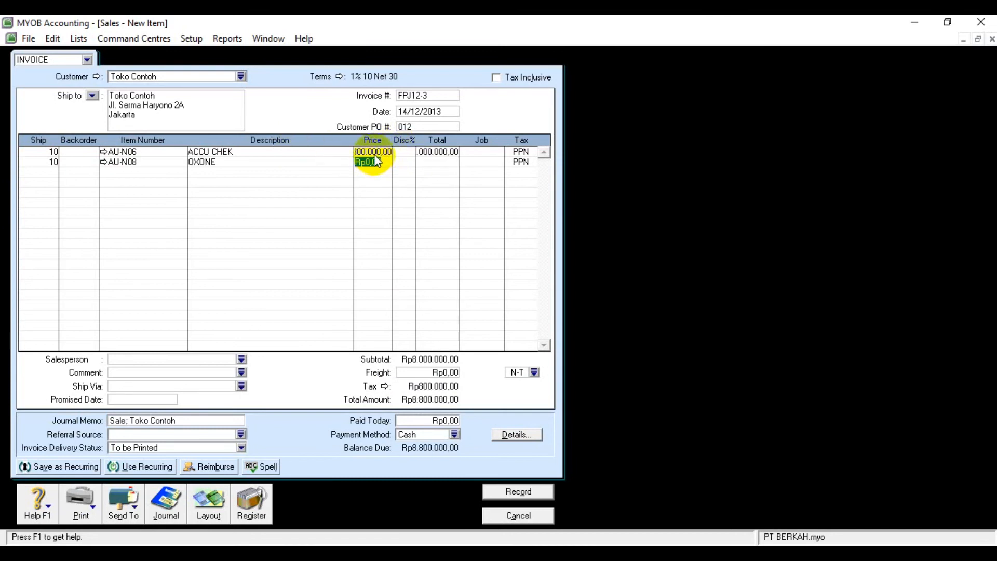
text(900.000)
key(Return)
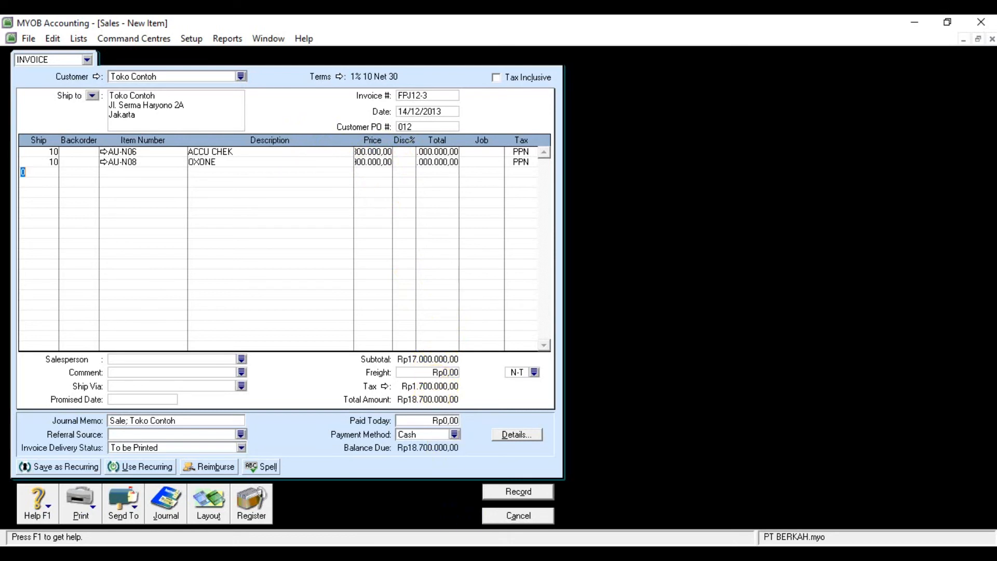
Check the freight on Dokumen 18 in the Word document, return to MYOB and set the invoice freight to Rp145.000
mouse_move(556, 554)
click(507, 515)
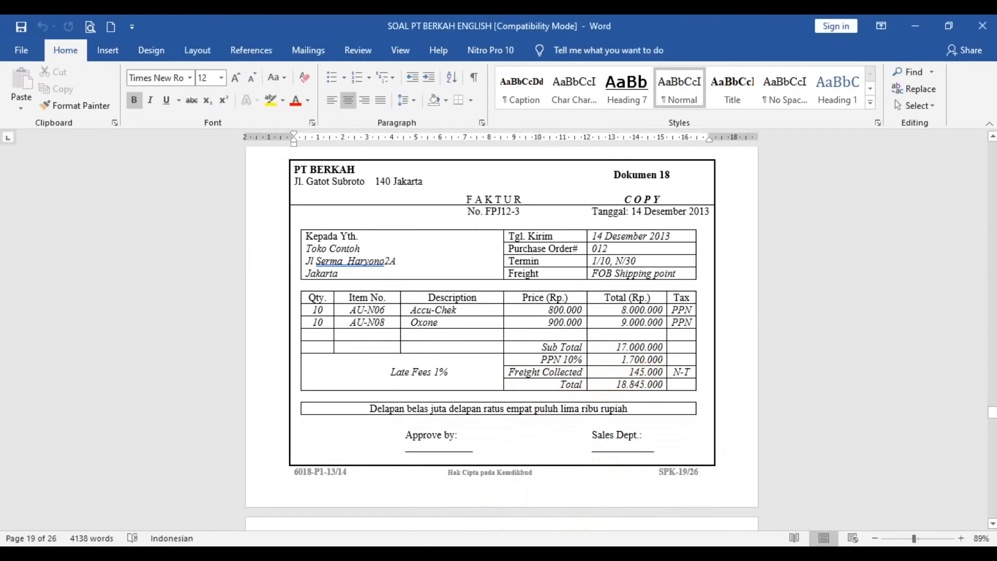
key(alt+Tab)
click(444, 372)
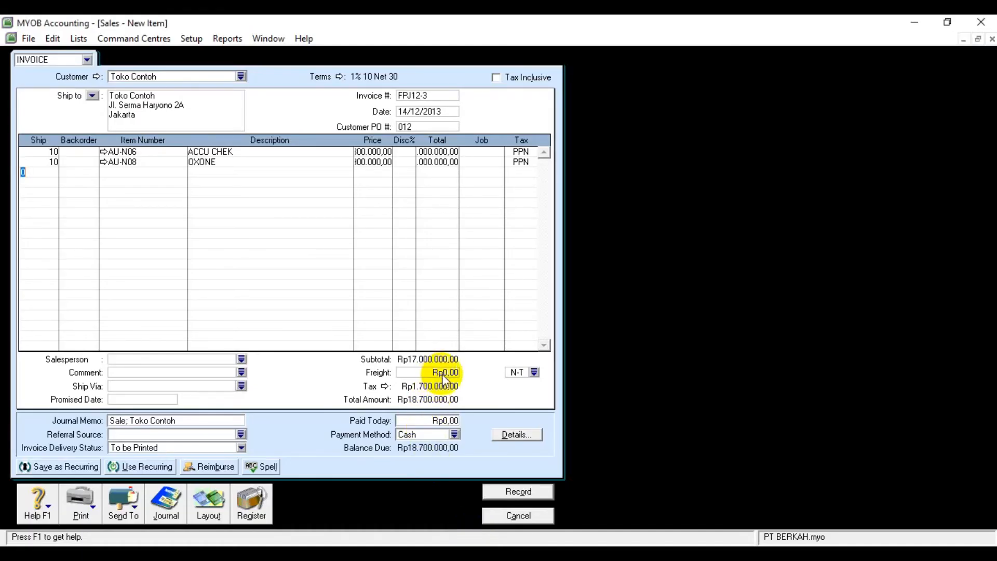
text(145000)
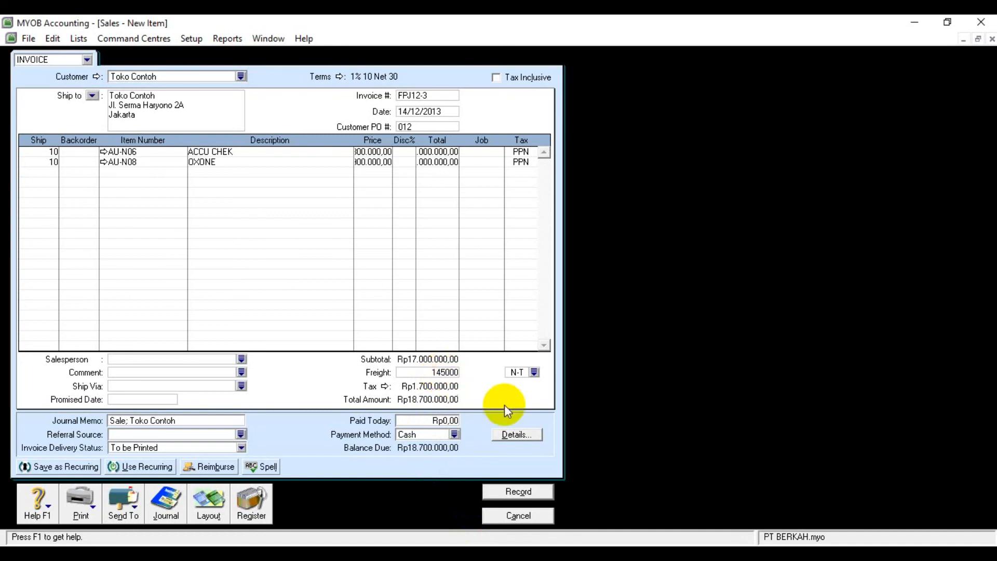
key(Tab)
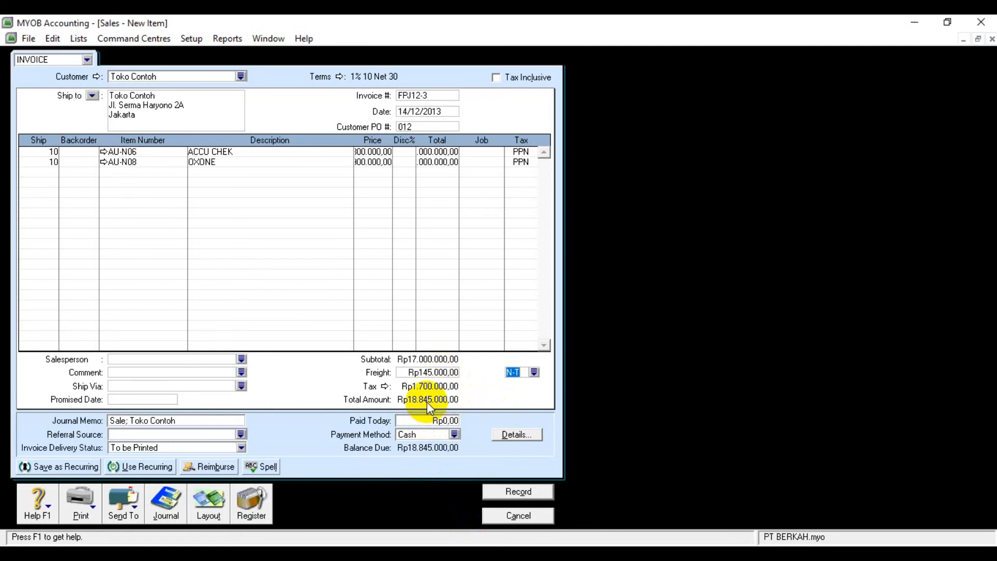
Review the invoice's journal recap, record the Toko Contoh sale and close the sales window
key(ctrl+r)
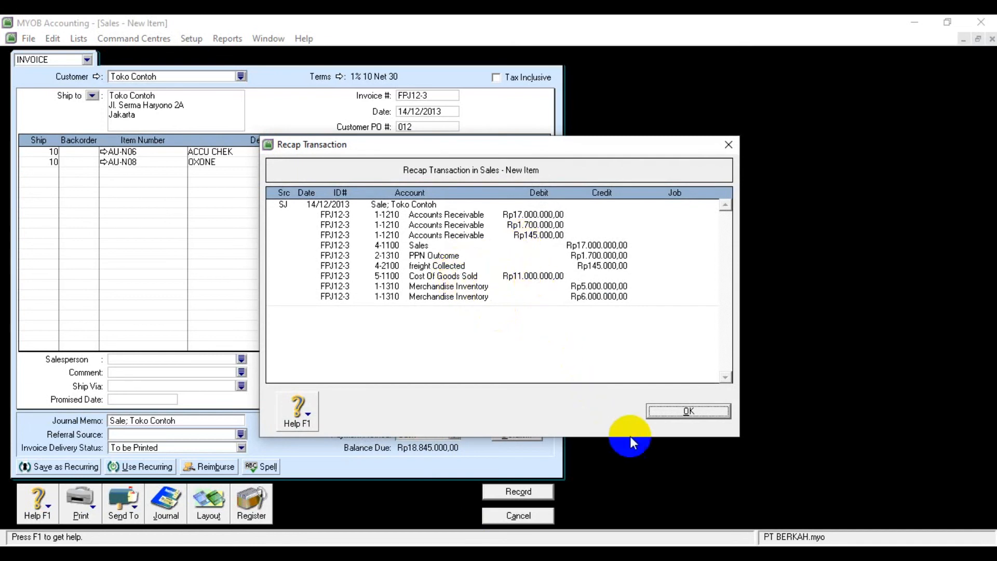
click(653, 410)
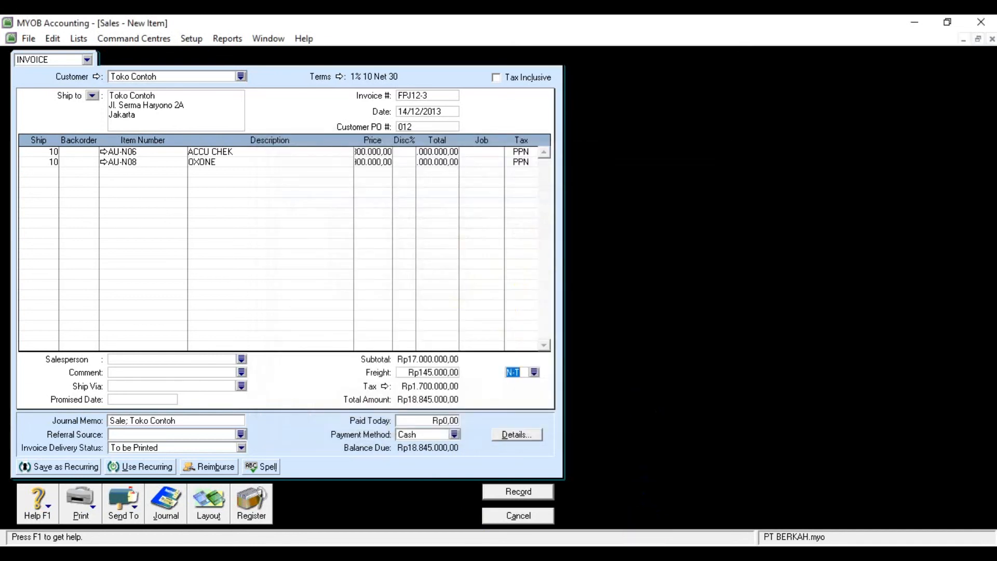
click(519, 493)
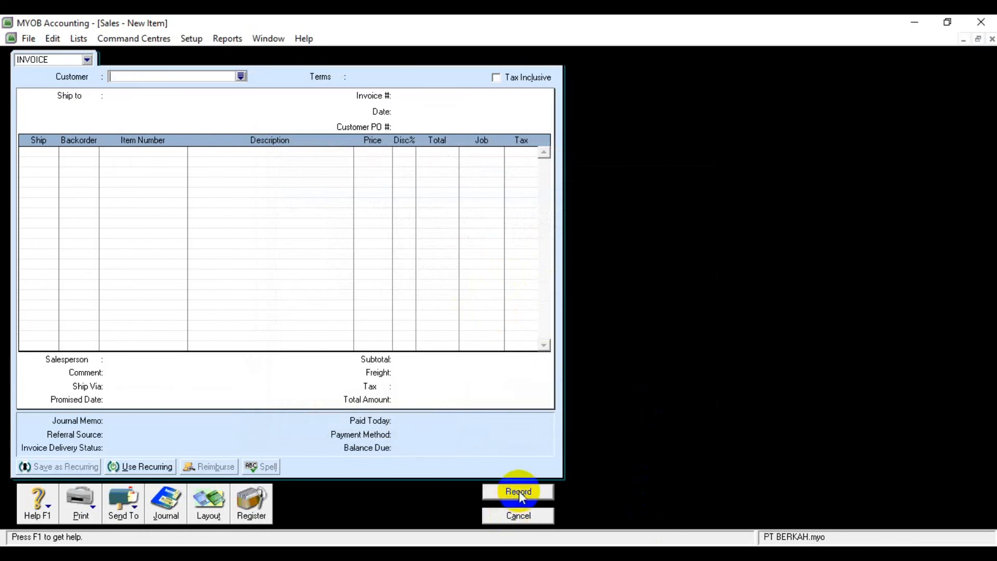
click(524, 517)
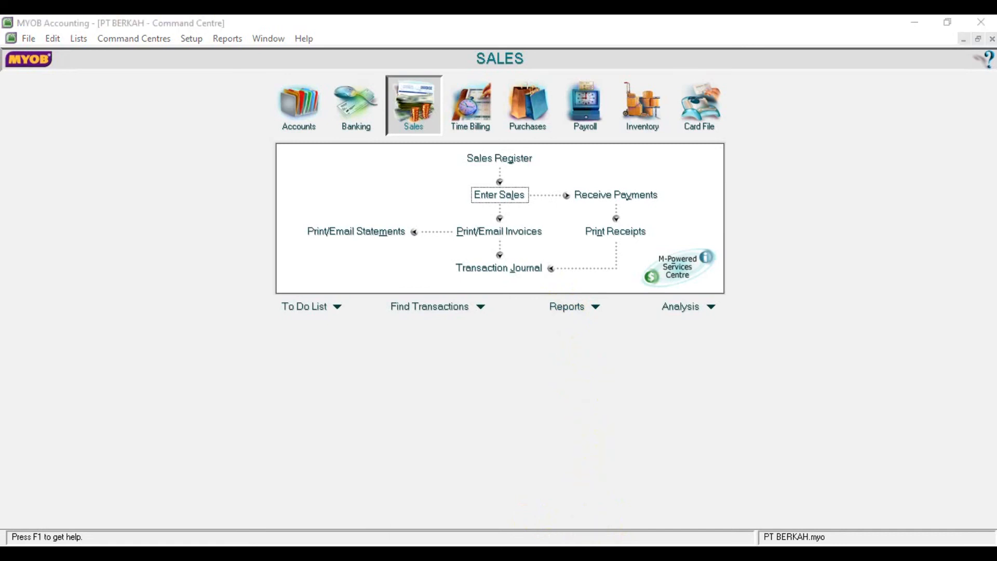
Read the source document after Dokumen 18 in the SOAL PT BERKAH ENGLISH Word document and return to MYOB
mouse_move(512, 540)
click(487, 487)
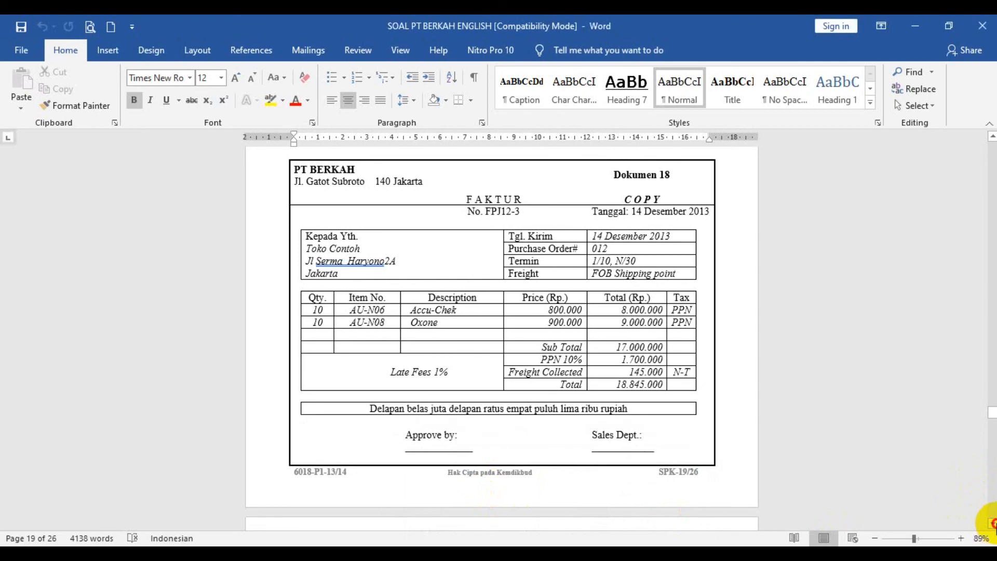
scroll(992, 527, down, 5)
scroll(993, 525, down, 8)
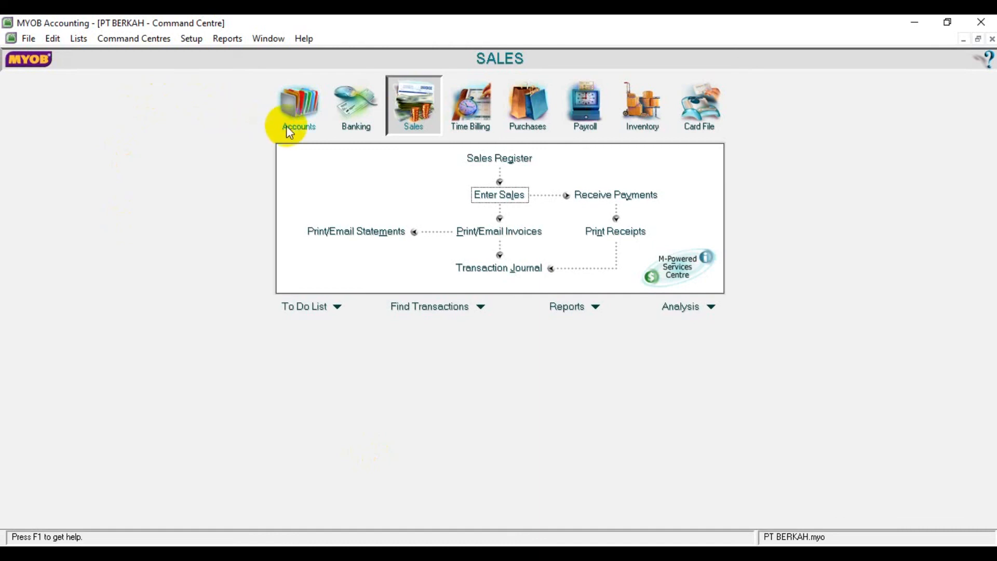
Start a Spend Money entry paid from the Petty Cash account
click(353, 104)
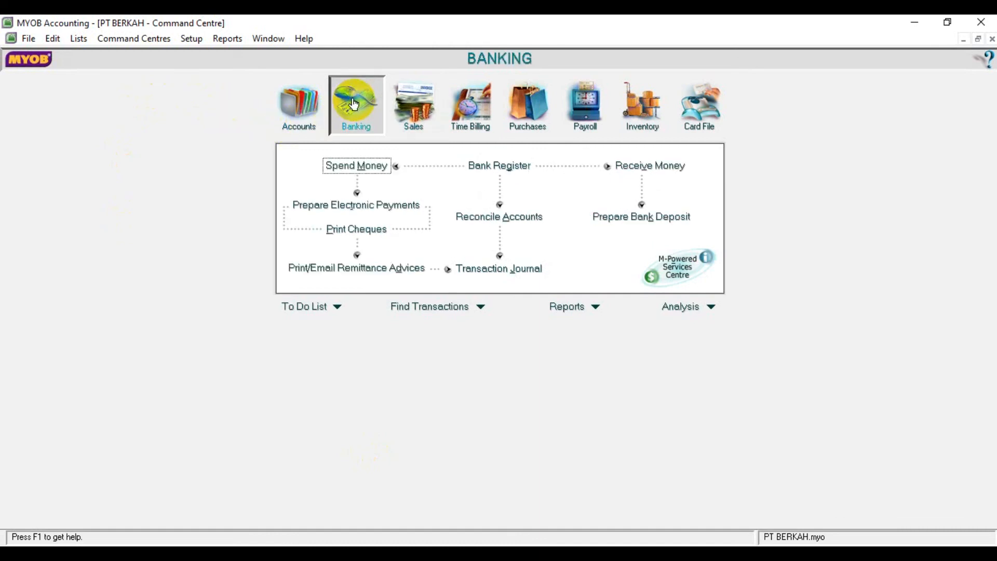
click(361, 166)
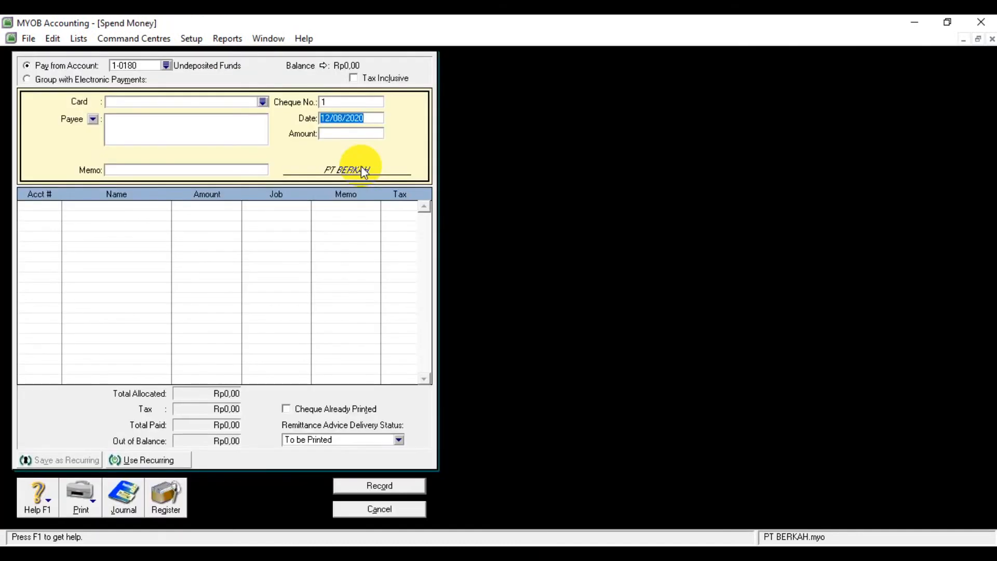
click(165, 66)
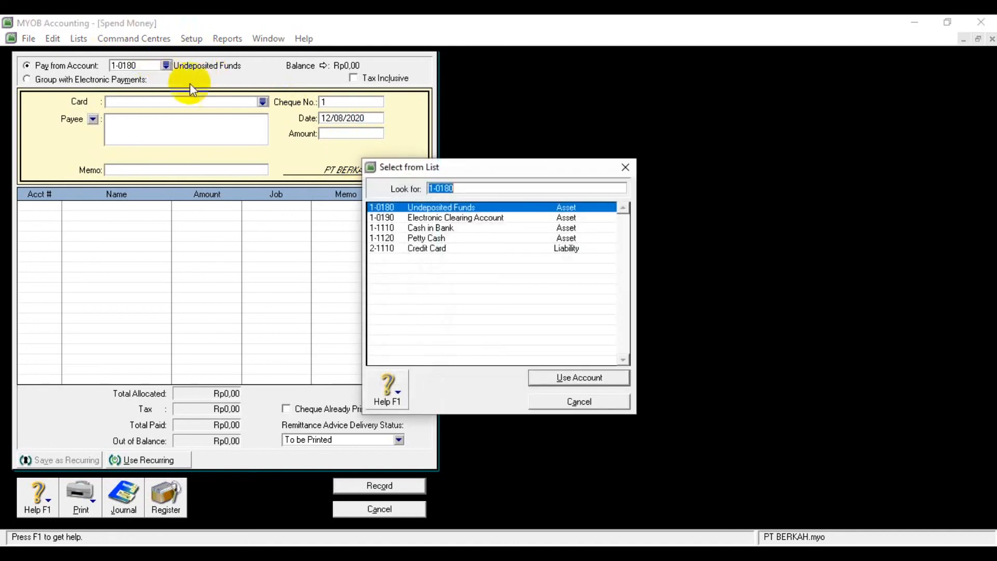
click(413, 238)
click(561, 378)
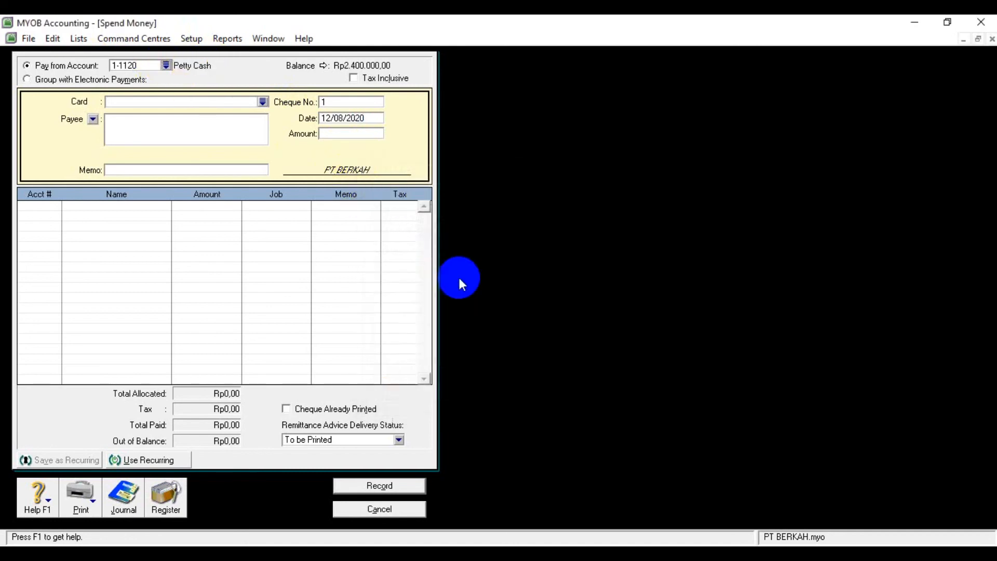
Set the payment's cheque number to VKK12-6 and its date to 16/12/2013
click(341, 103)
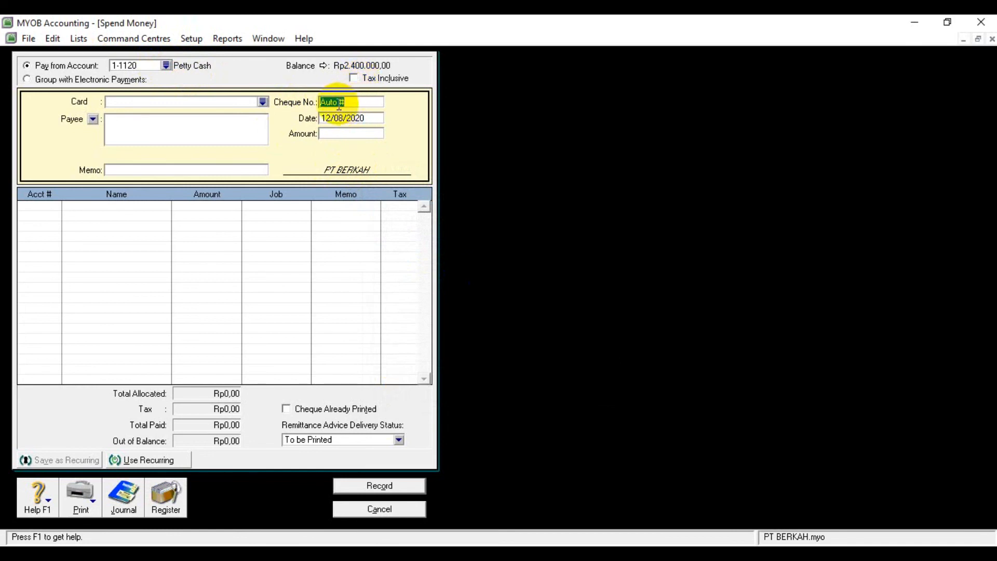
text(VKK12-6)
click(346, 116)
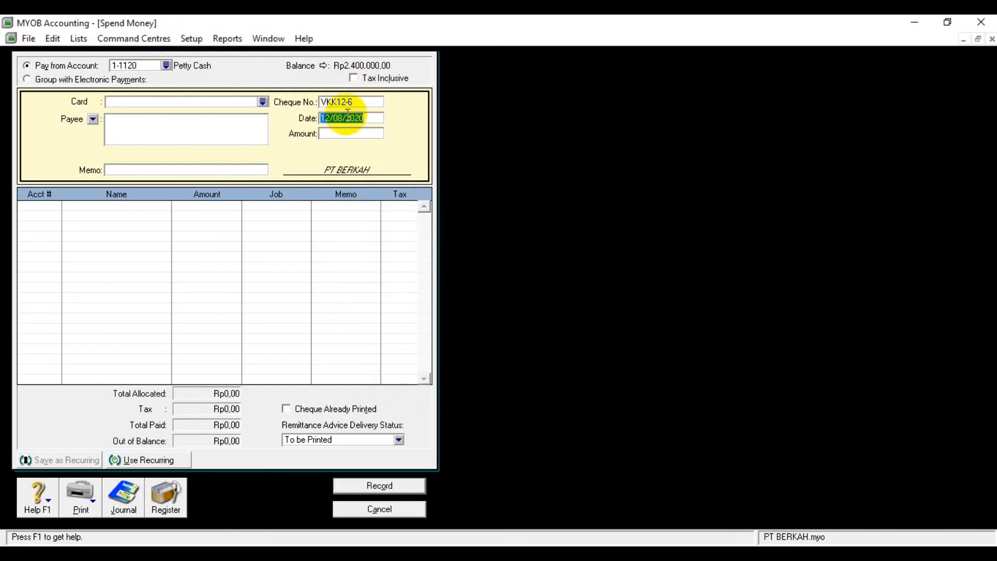
text(1)
text(6)
text(-12-)
text(13)
key(BackSpace)
key(BackSpace)
text(16/12/13)
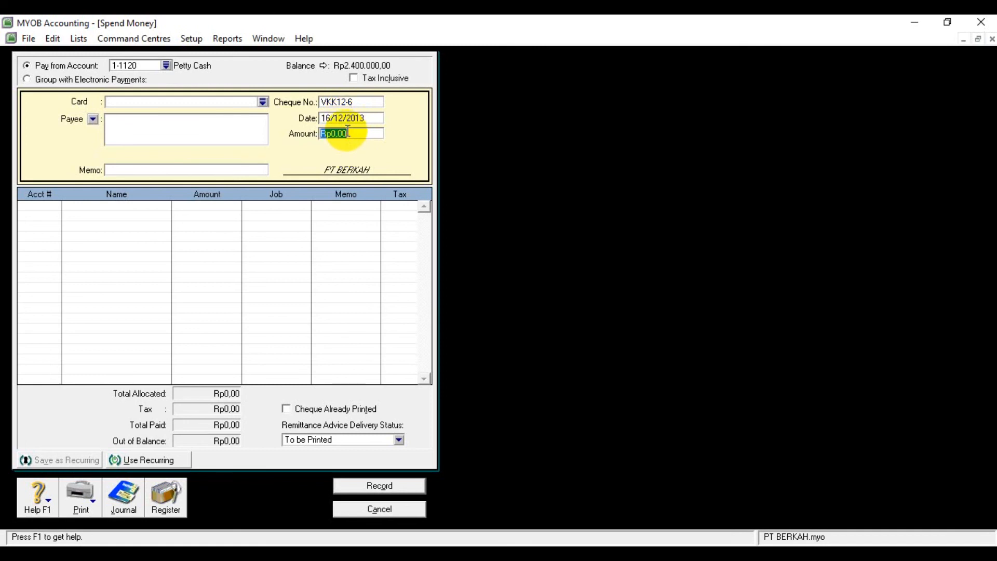
Set the payment amount to Rp750.000 and enter the memo pEMELIHARAAN DAN REPARASI ALAT-ALAT
text(750000)
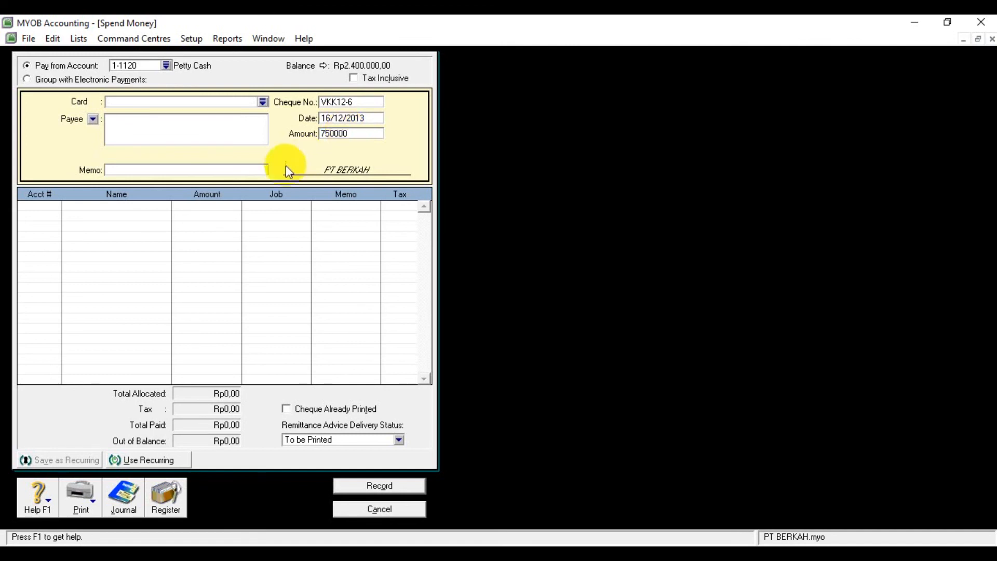
click(231, 169)
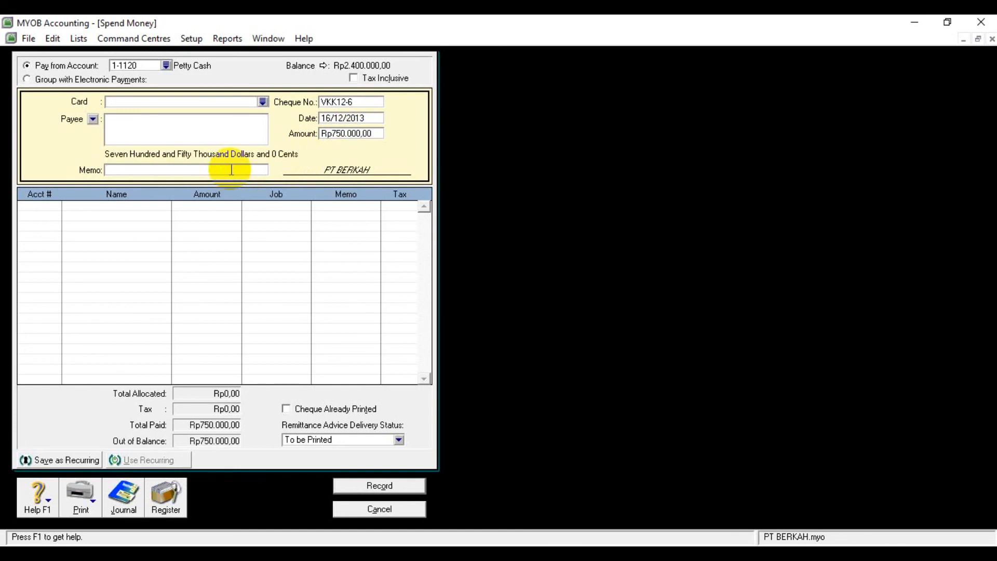
text(pEMELIHARAAN DAN REPAR)
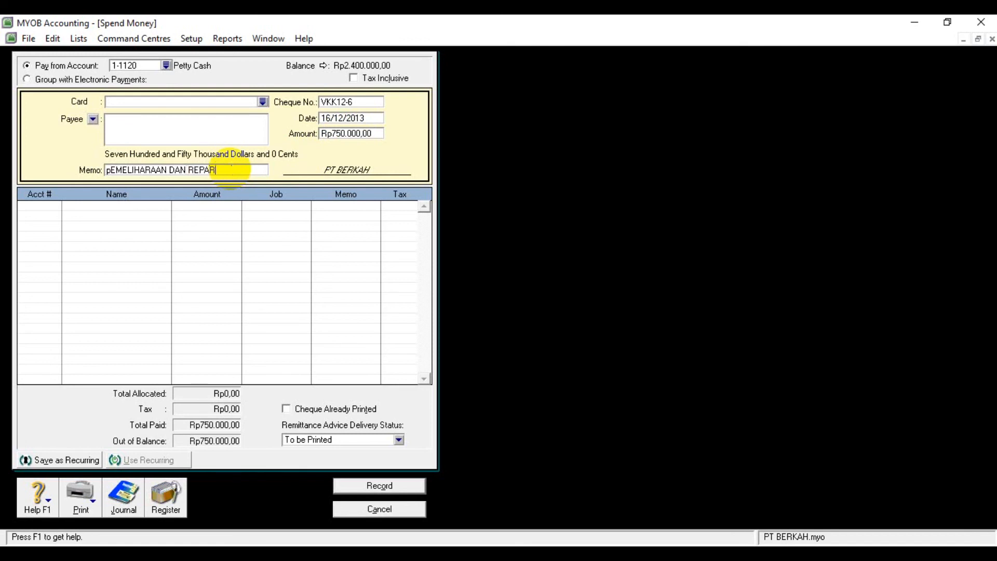
text(ASI ALAT-ALAT)
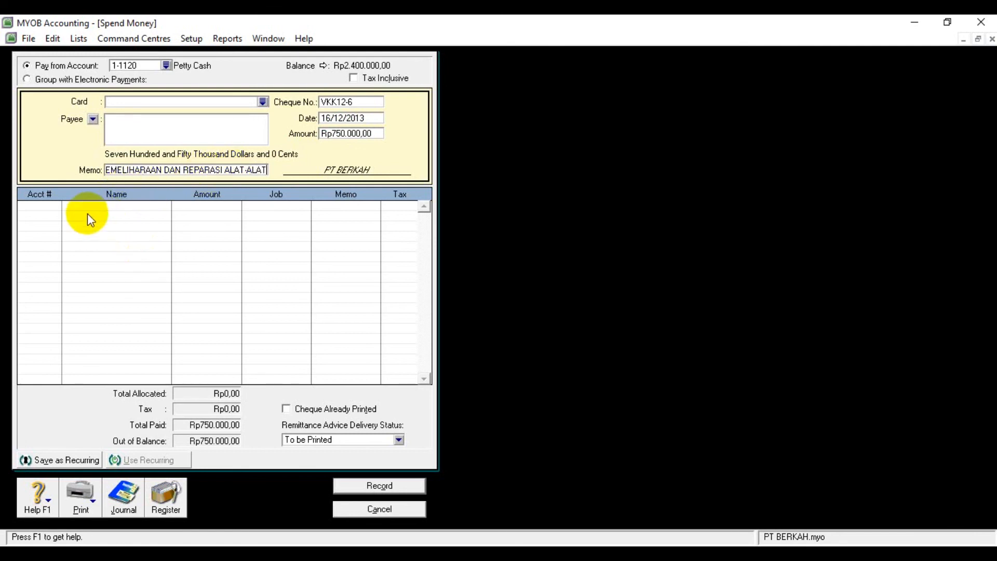
Allocate the full Rp750.000 to account 6-2500 Maintenance And Repair Expense and record the petty cash payment
click(55, 208)
click(56, 207)
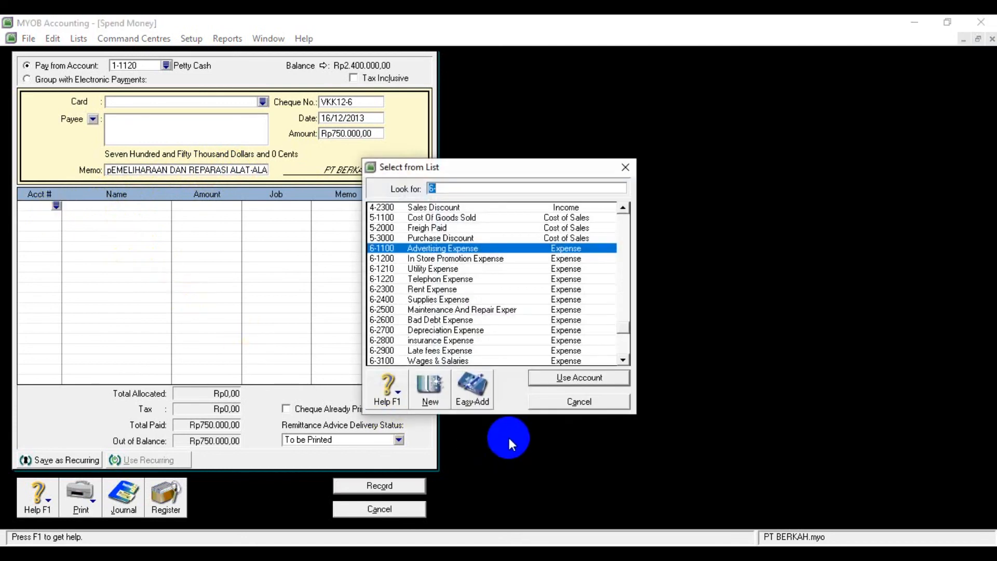
click(461, 311)
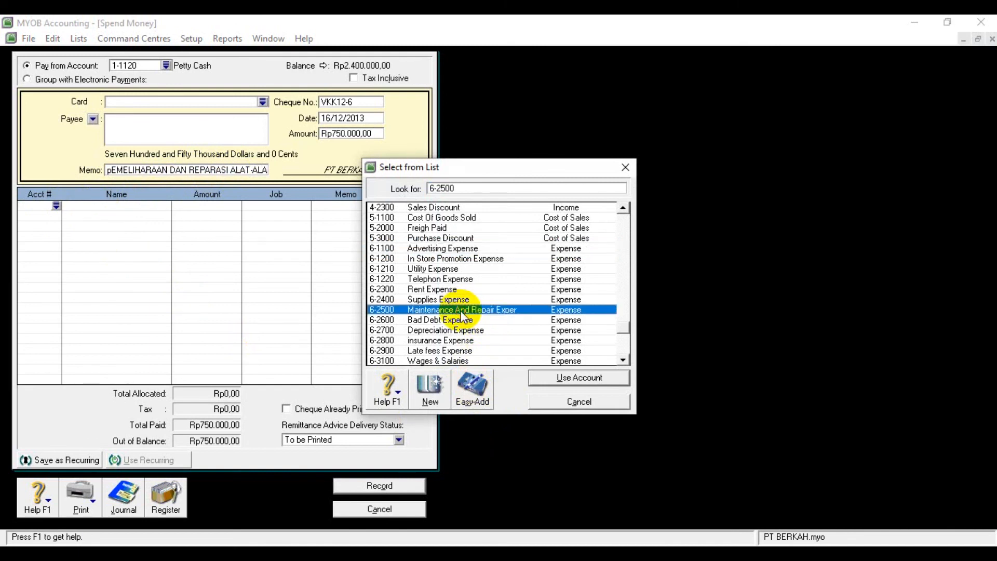
click(571, 378)
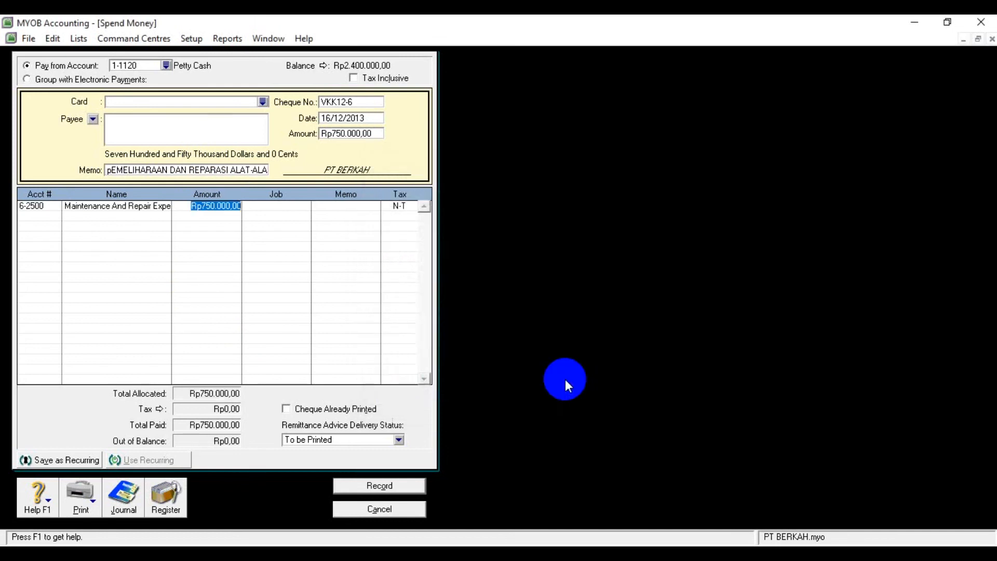
click(293, 267)
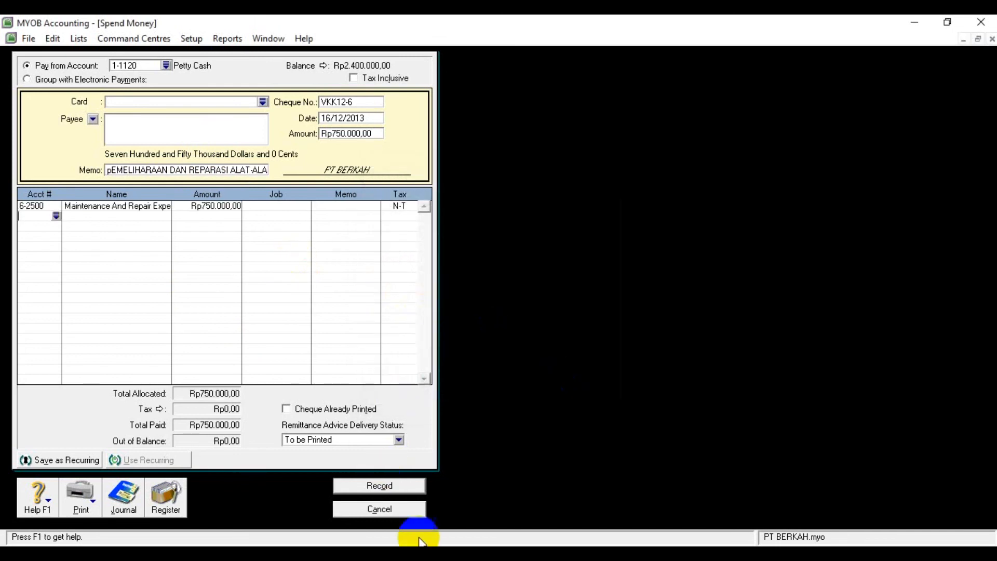
click(414, 492)
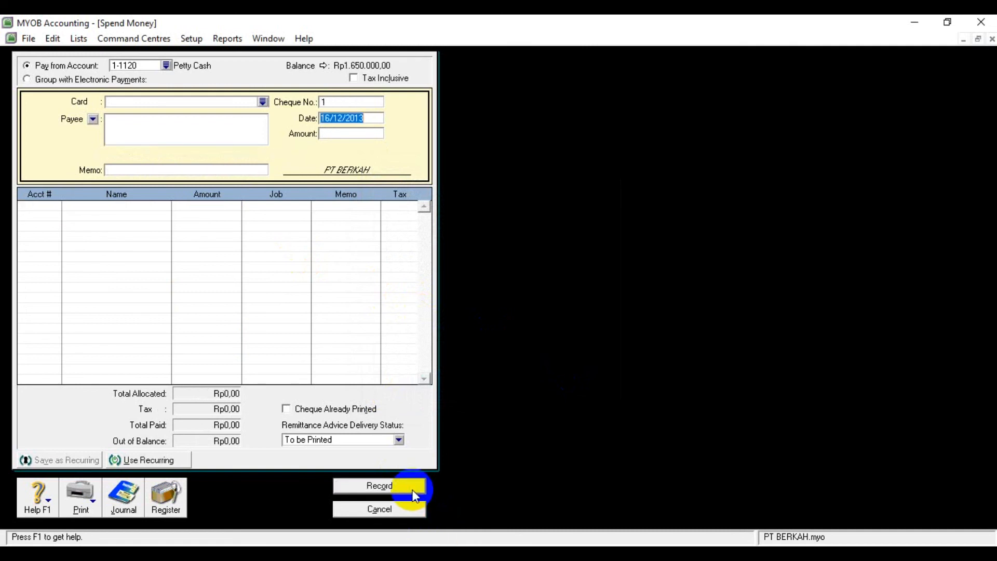